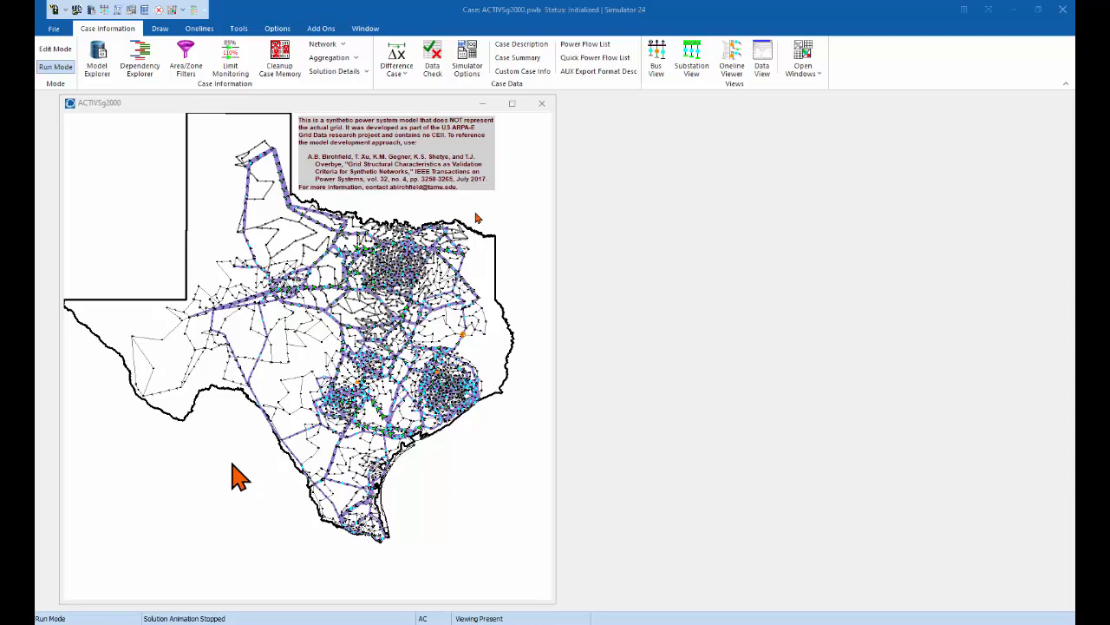
# Step: Examine the ACTIVSg2000 one-line diagram up close, from central Texas toward the denser network to the east and south
pyautogui.click(200, 29)
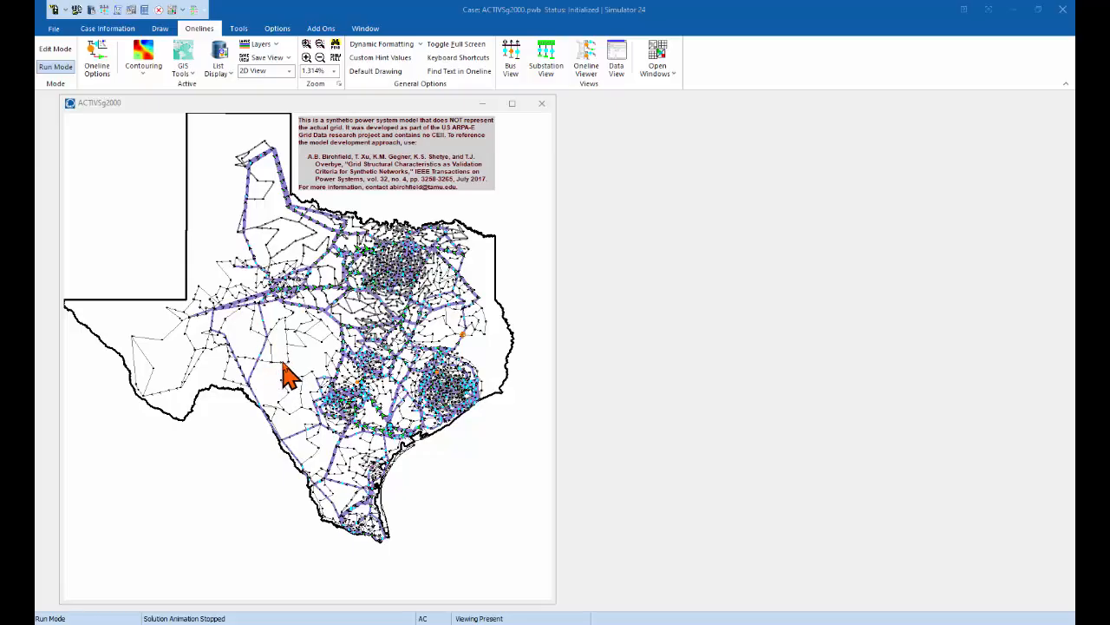
pyautogui.moveTo(283, 363); pyautogui.dragTo(304, 365)
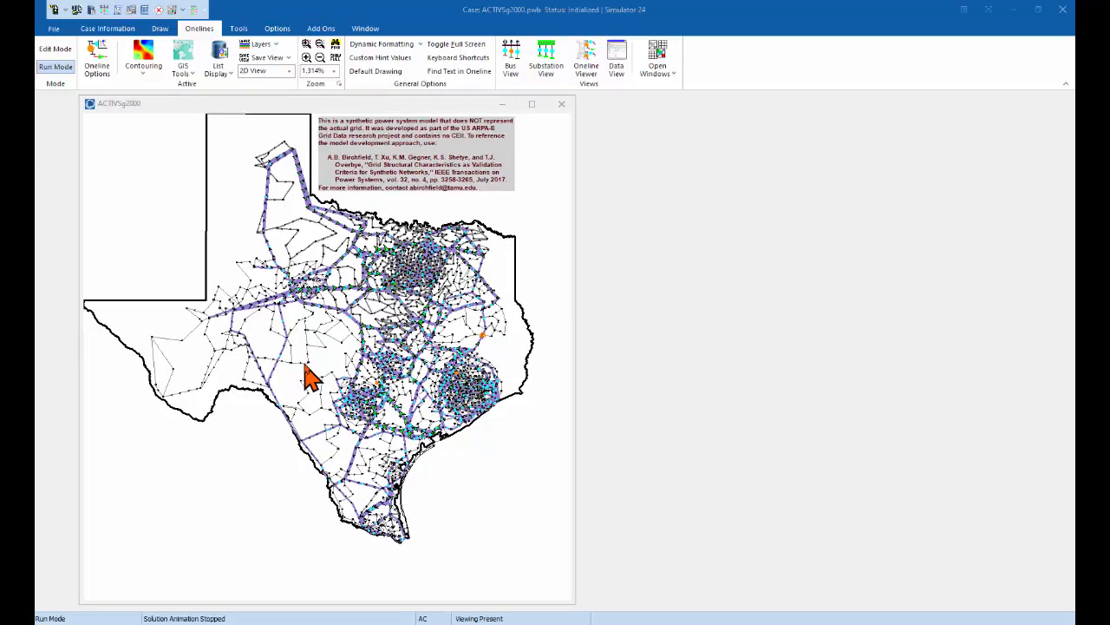
pyautogui.click(305, 365)
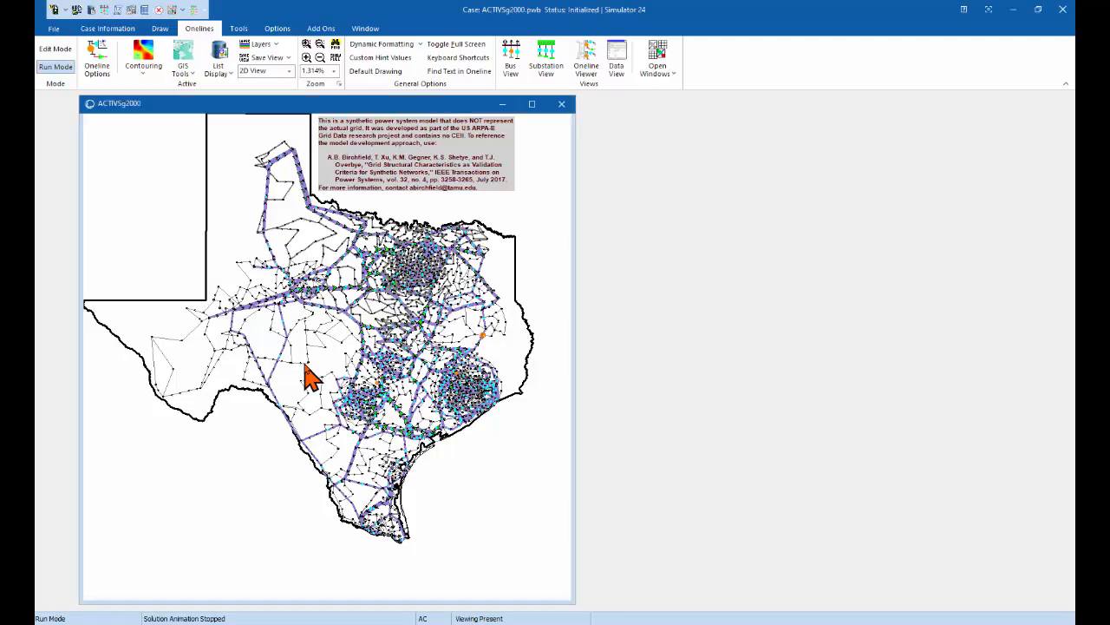
pyautogui.scroll(5, 305, 368)
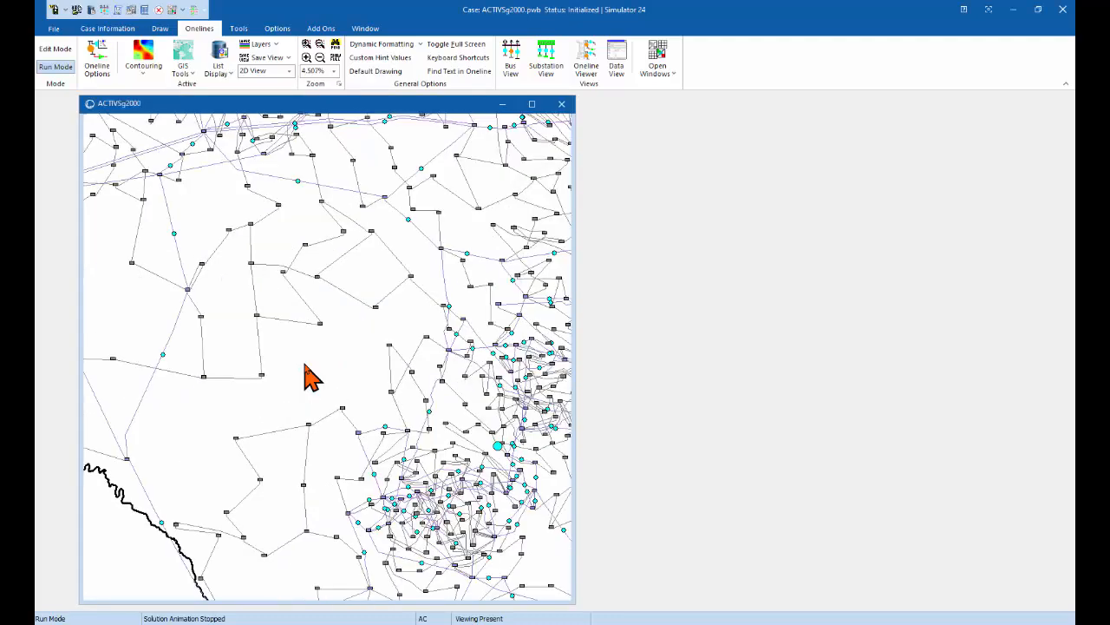
pyautogui.press('Right')
pyautogui.press('Right')
pyautogui.press('Right')
pyautogui.press('Right')
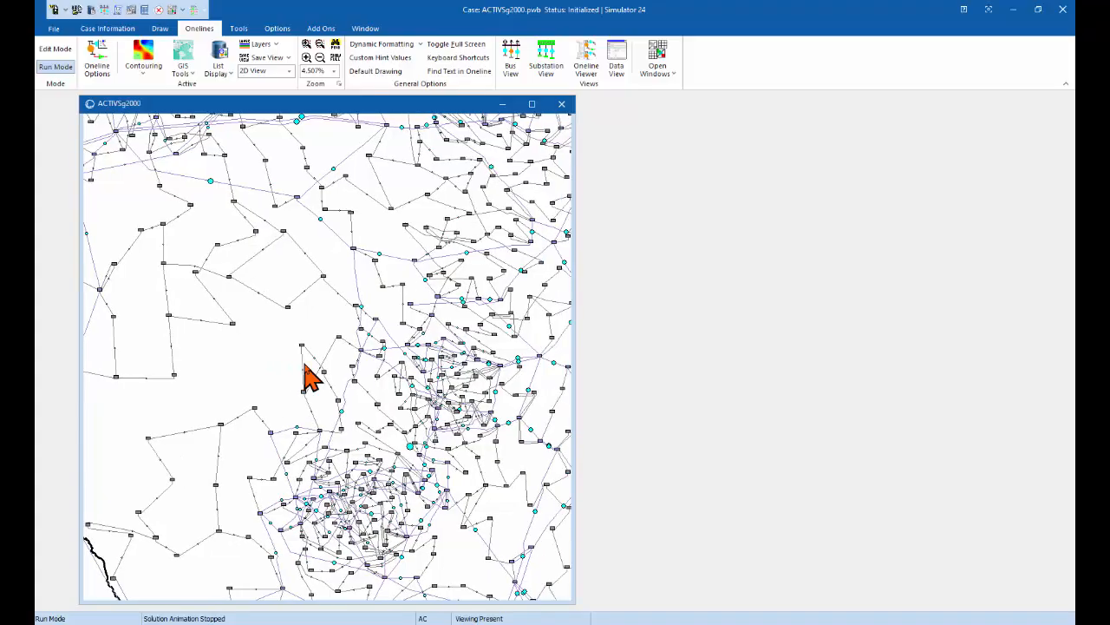
pyautogui.press('Down')
pyautogui.press('Down')
pyautogui.press('Down')
pyautogui.press('Down')
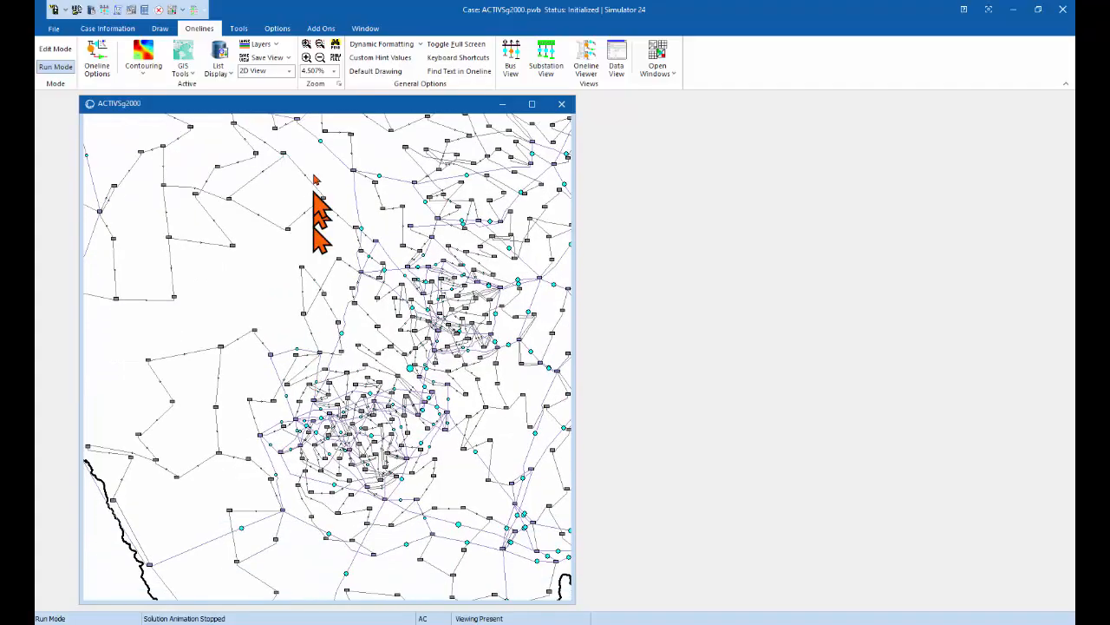
# Step: Switch the one-line to the saved South view and set Use Conditional Zoom to YES for the LowVoltage layer
pyautogui.click(276, 57)
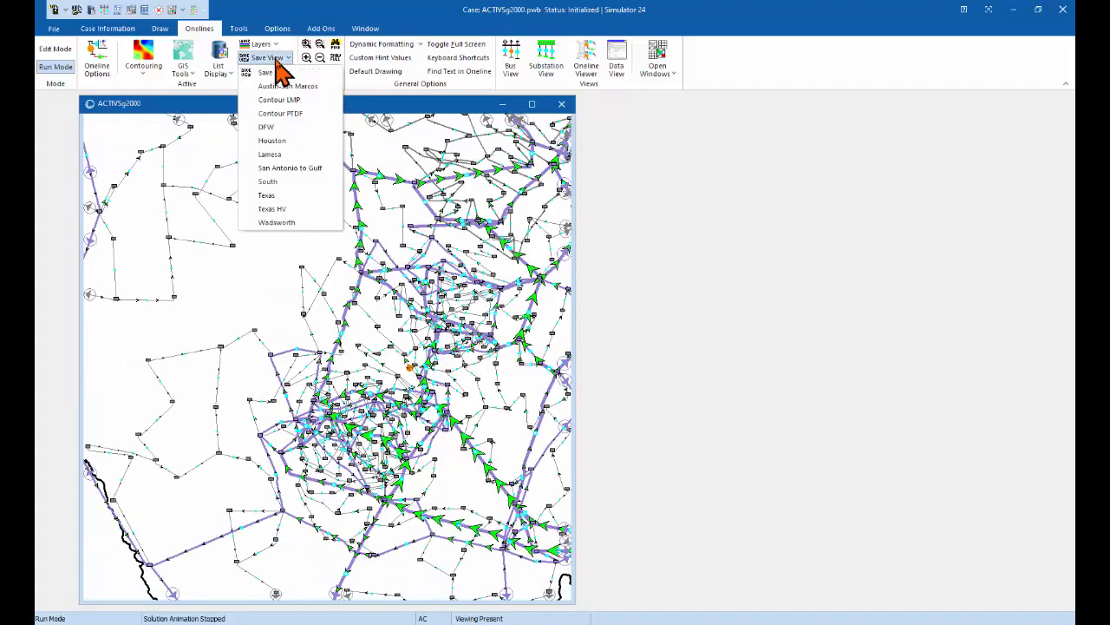
pyautogui.click(283, 182)
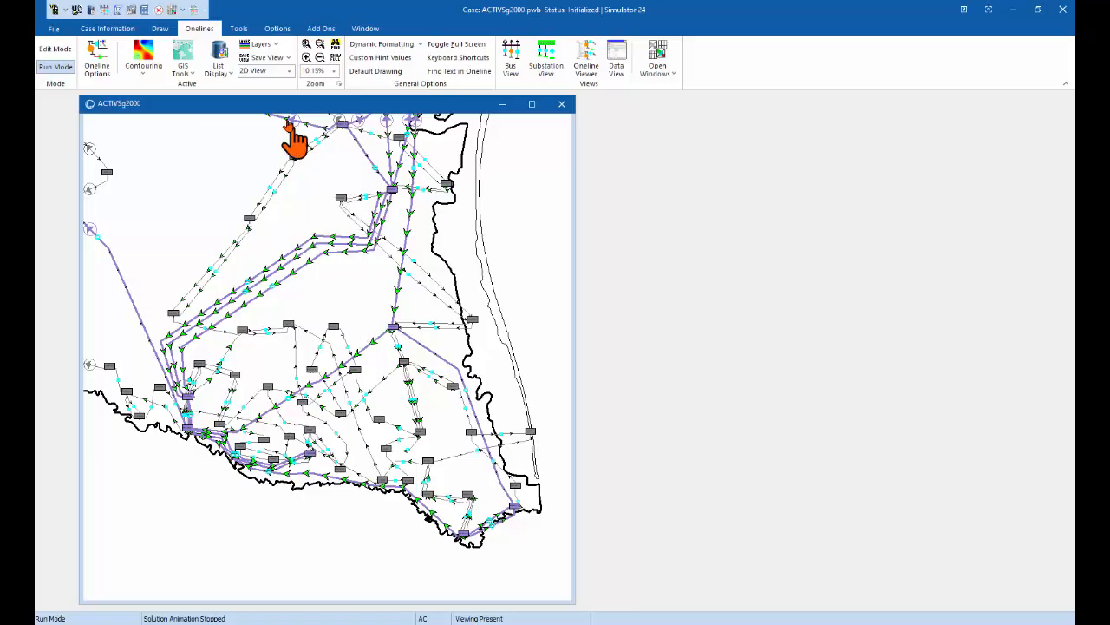
pyautogui.click(260, 46)
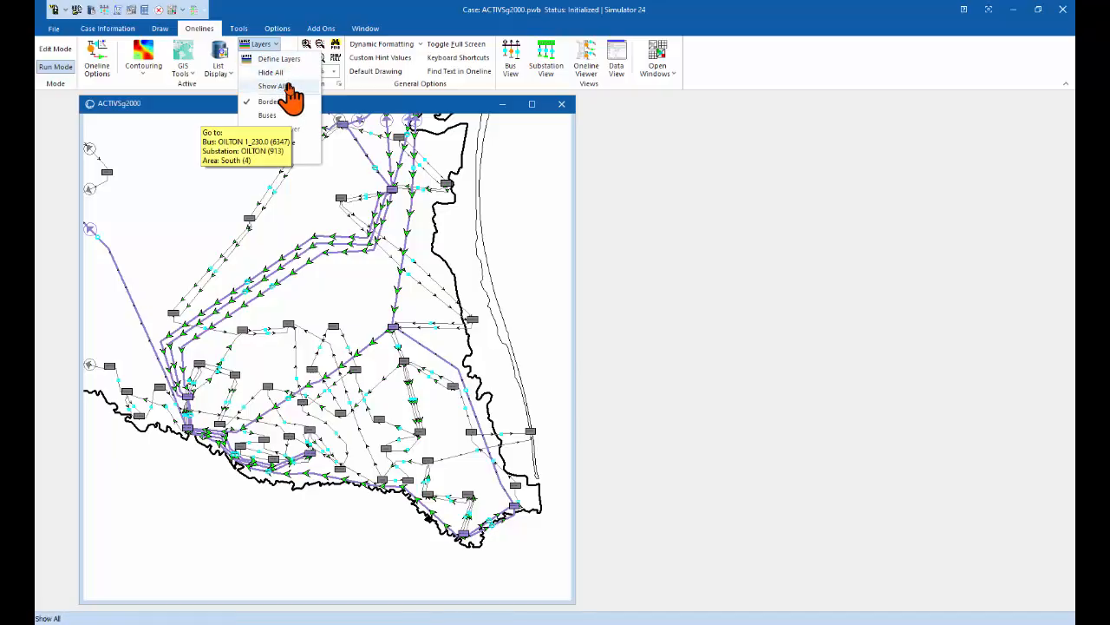
pyautogui.click(292, 60)
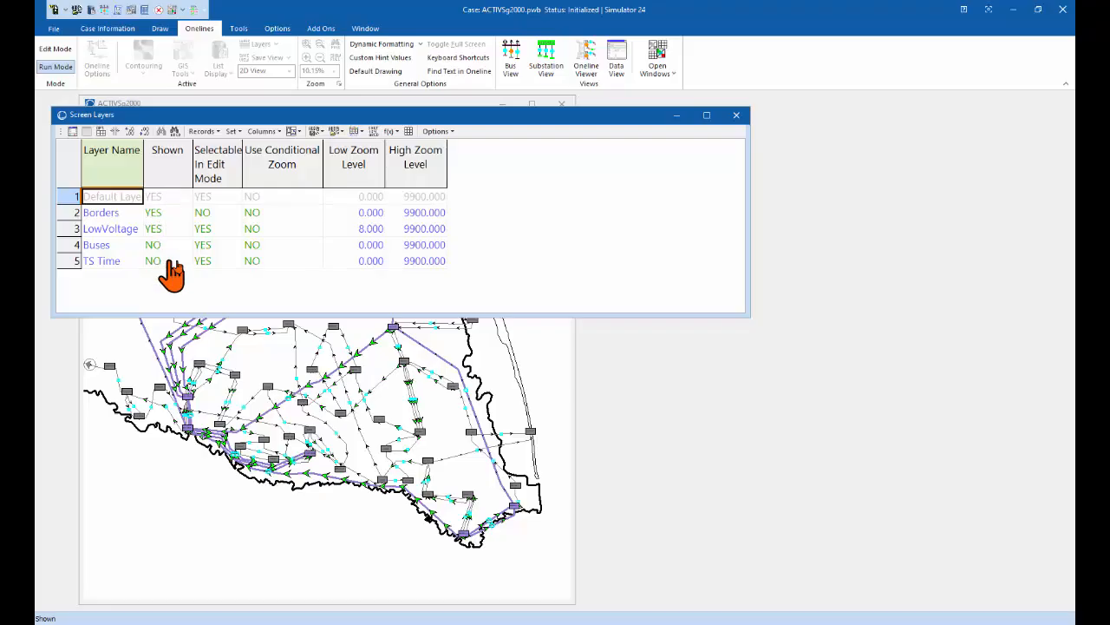
pyautogui.click(256, 230)
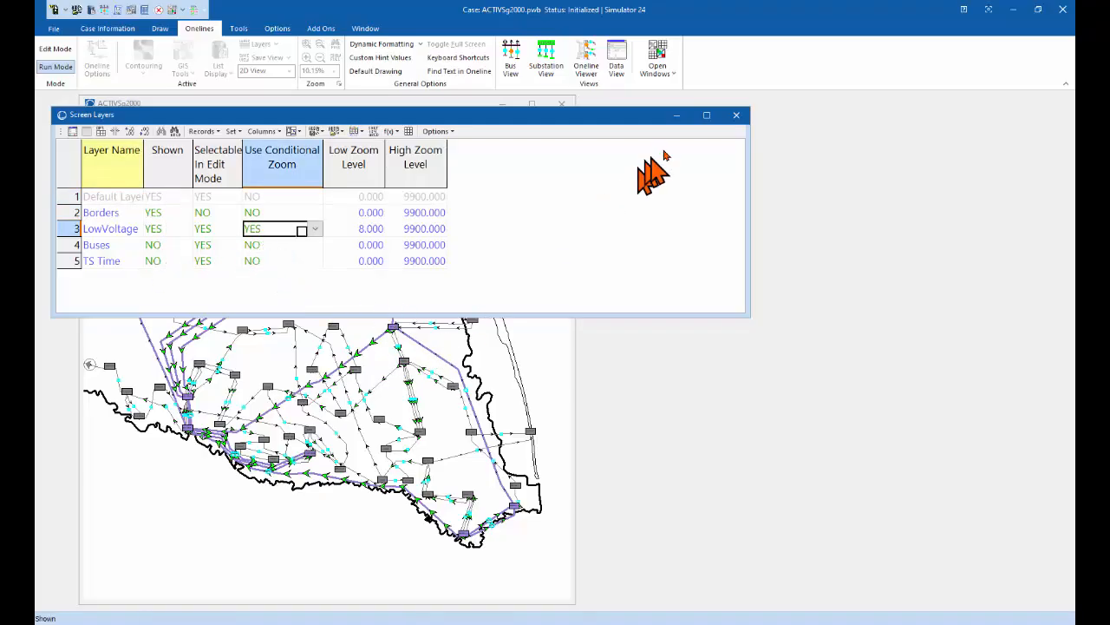
pyautogui.click(736, 114)
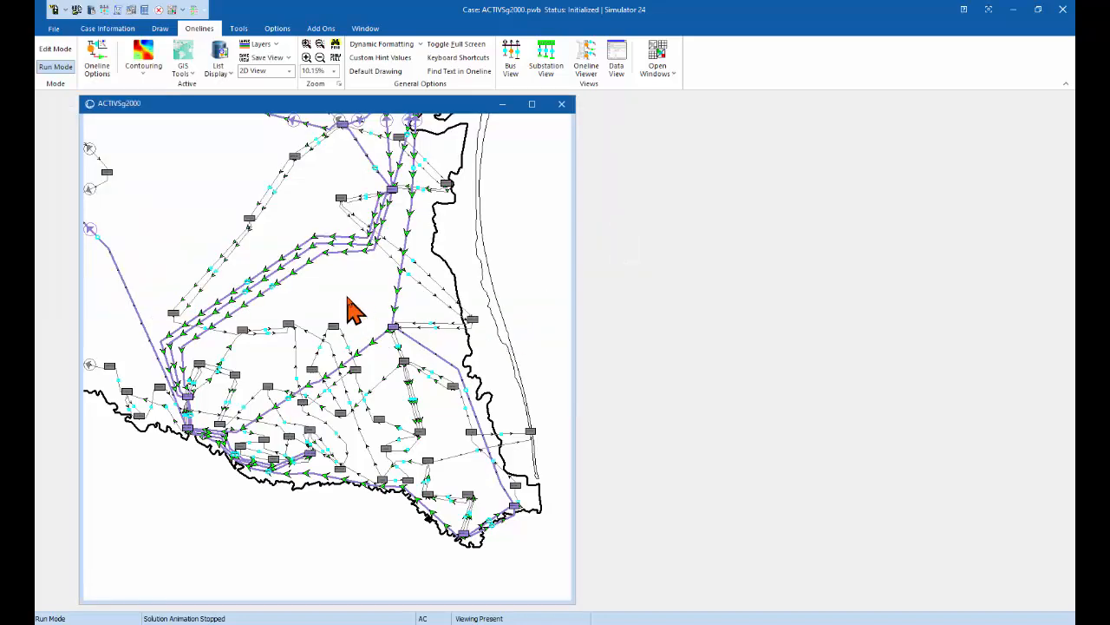
# Step: Inspect the one-line at a wider zoom, follow its go-to links to off-screen buses, and return to the saved Texas view
pyautogui.scroll(-5, 348, 302)
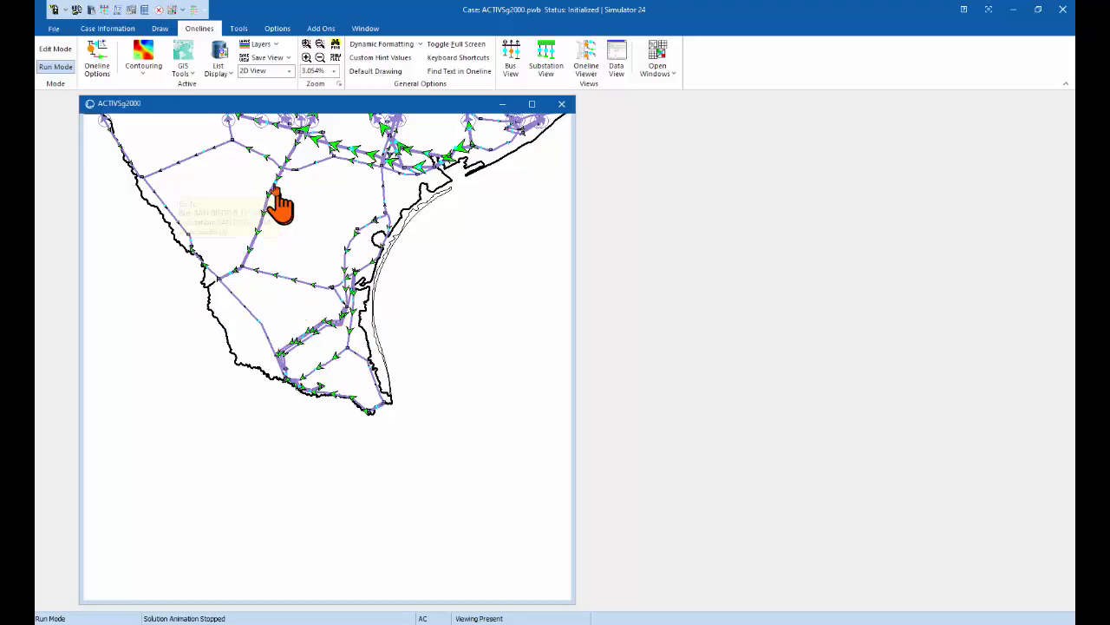
pyautogui.click(231, 122)
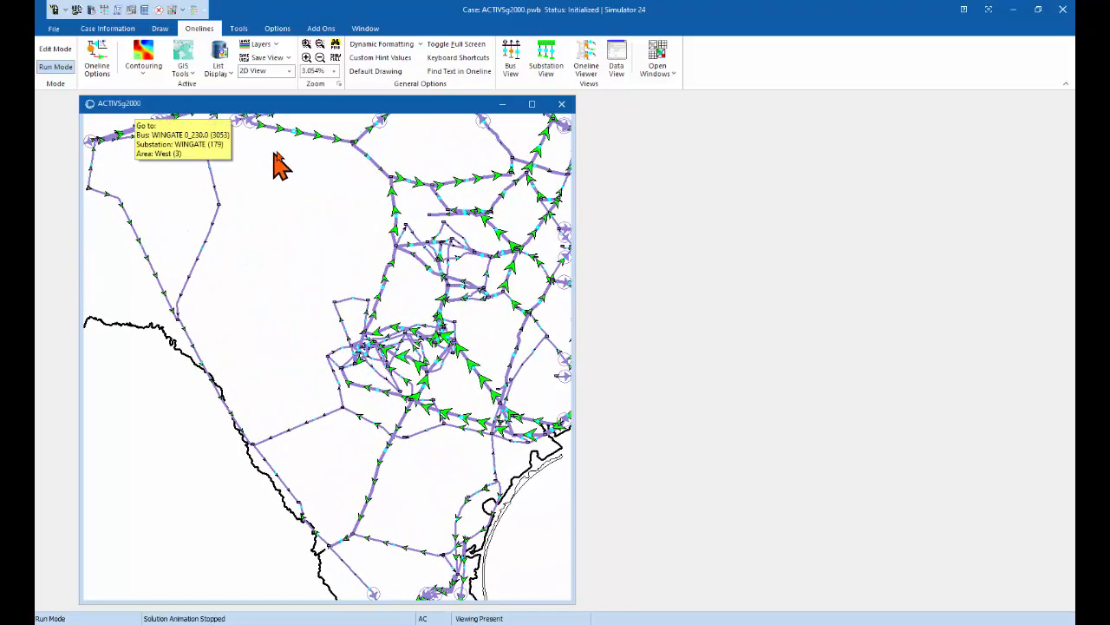
pyautogui.click(384, 136)
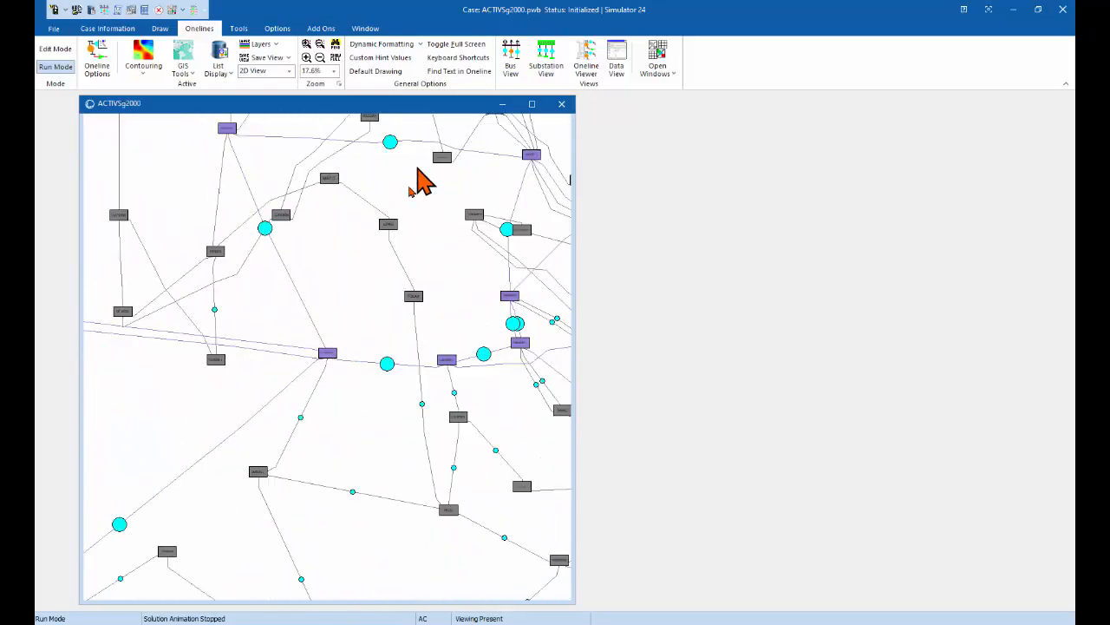
pyautogui.scroll(-1, 536, 598)
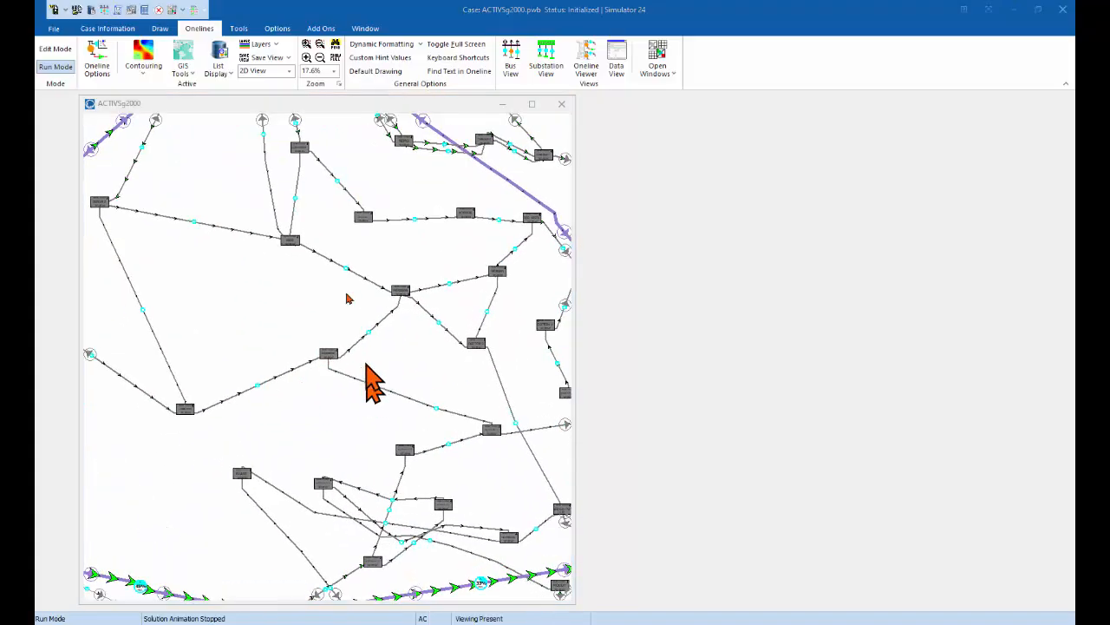
pyautogui.click(271, 58)
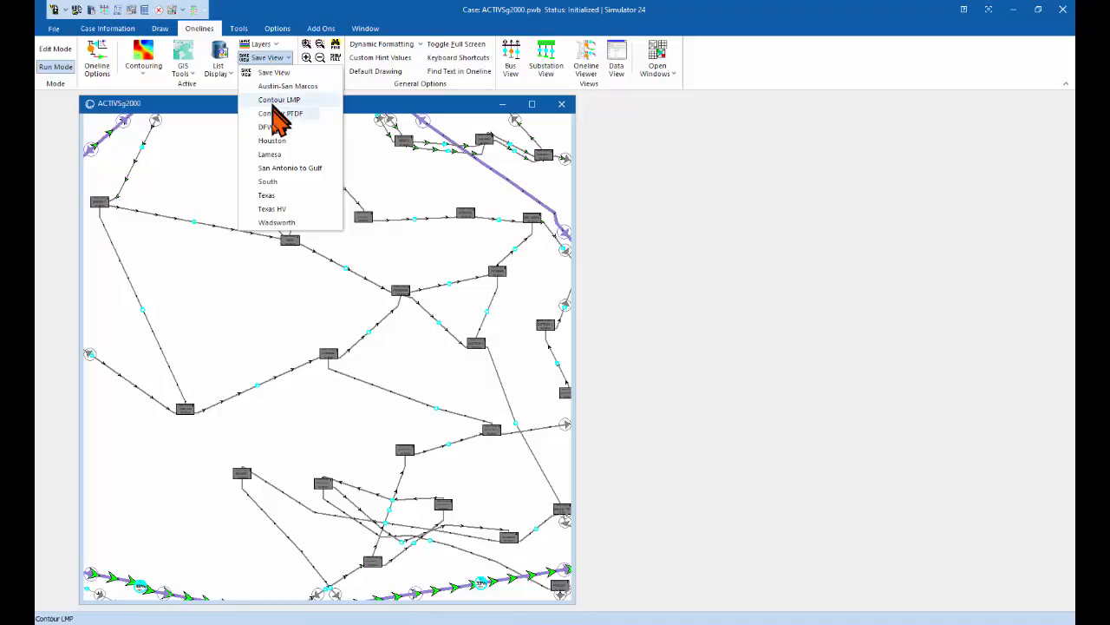
pyautogui.click(269, 196)
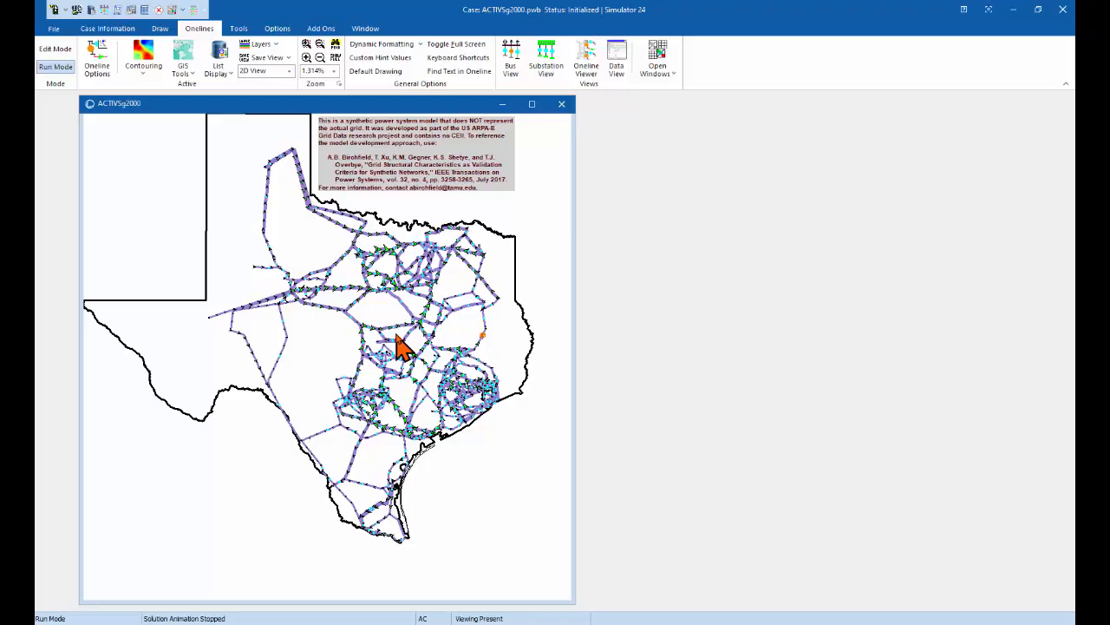
# Step: Switch the one-line to the saved Austin-San Marcos view and start the power flow simulation with its animation
pyautogui.click(279, 59)
pyautogui.click(279, 86)
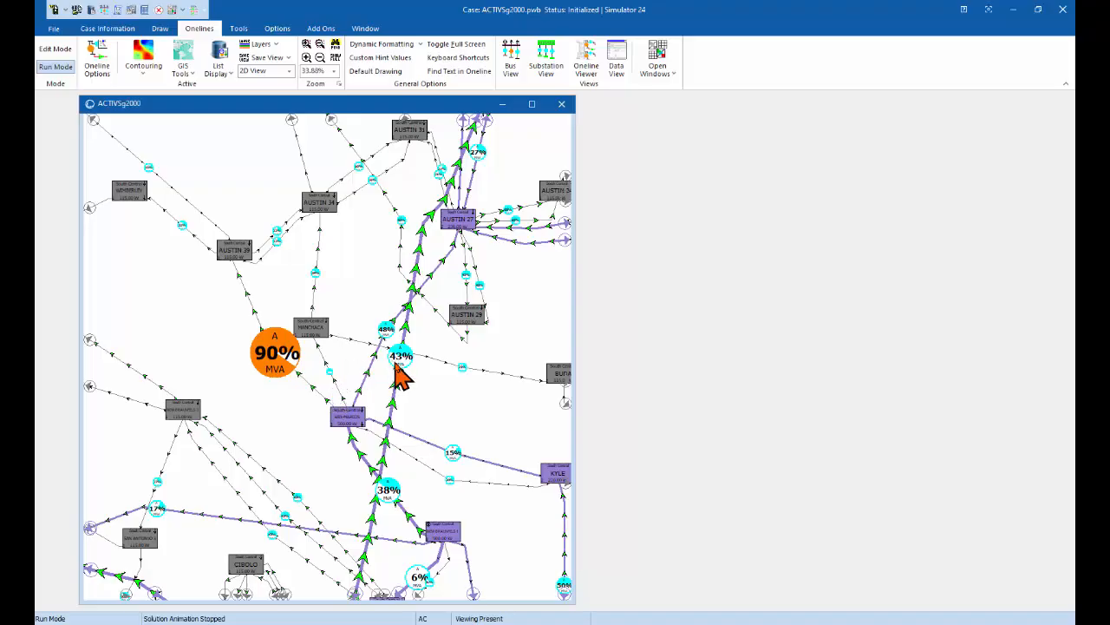
pyautogui.hotkey('ctrl', 'f')
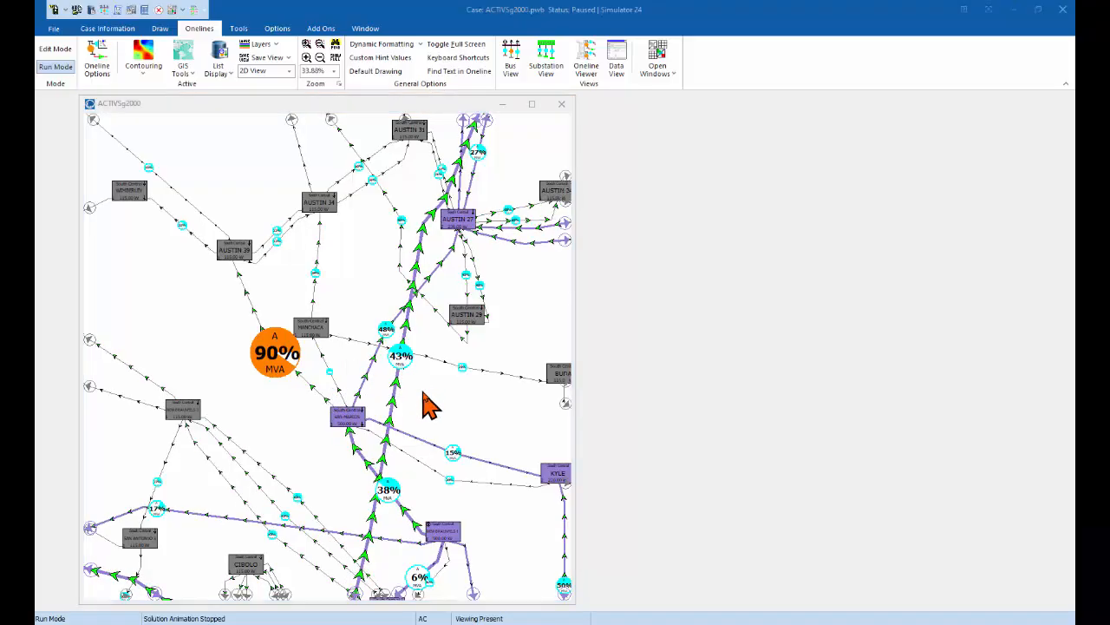
pyautogui.click(240, 28)
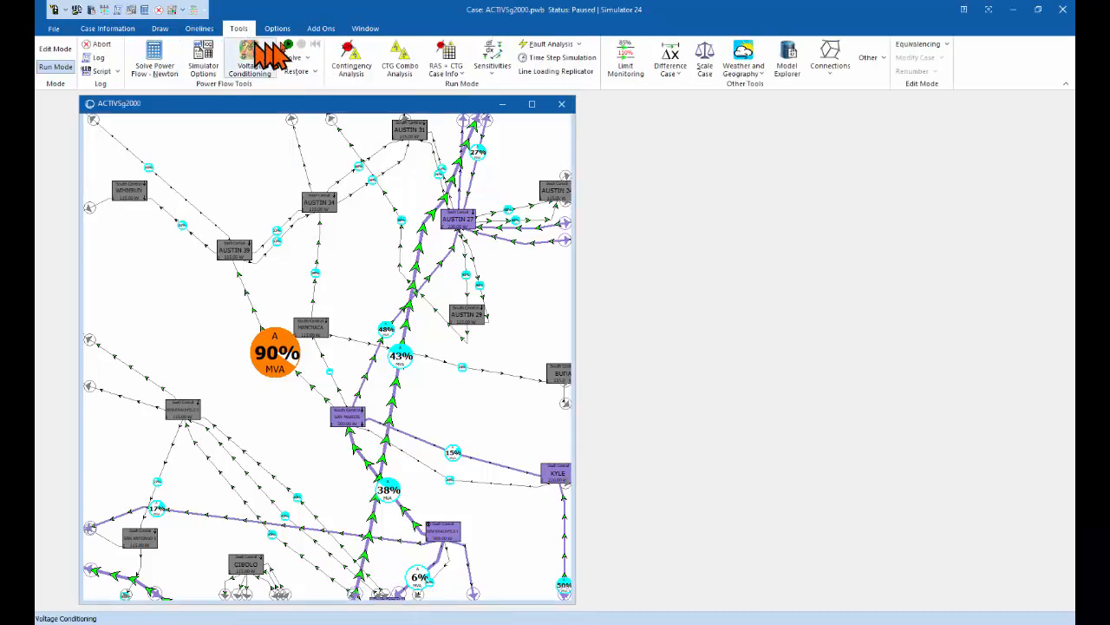
pyautogui.click(291, 52)
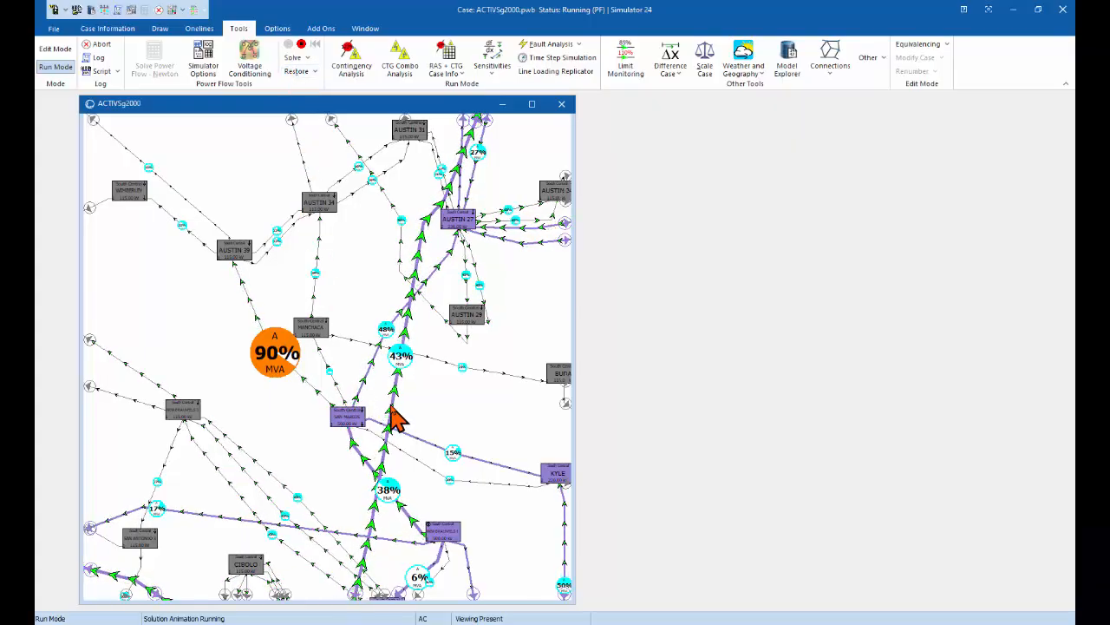
# Step: Open the circuit 1 line from AUSTIN 3 0 (6038) to MARION 1 0 (6066), and close it again
pyautogui.rightClick(394, 418)
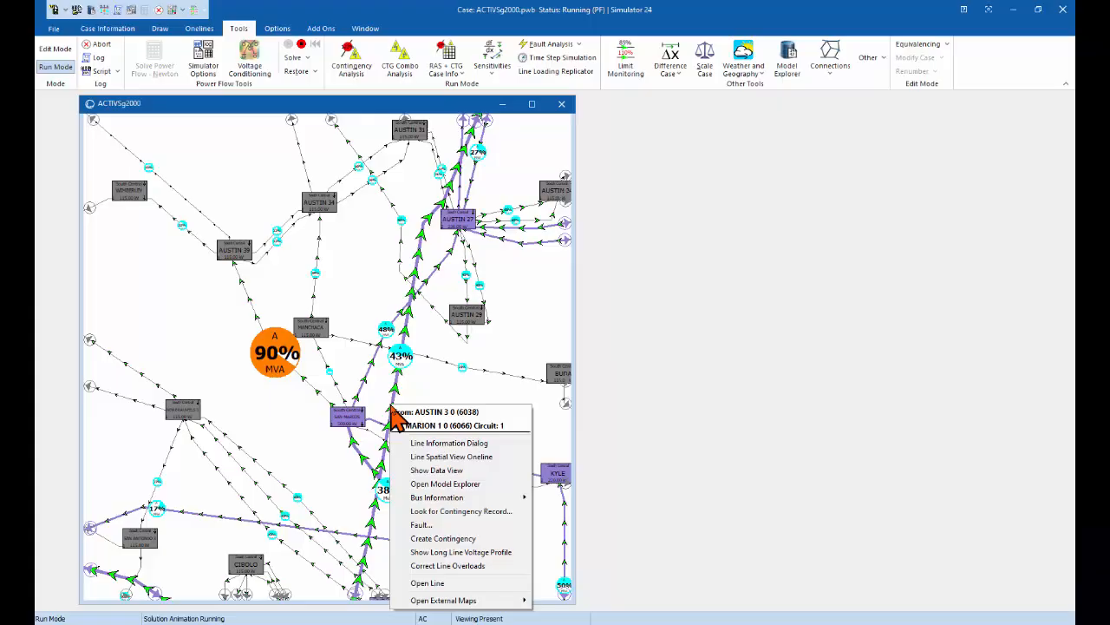
pyautogui.click(487, 585)
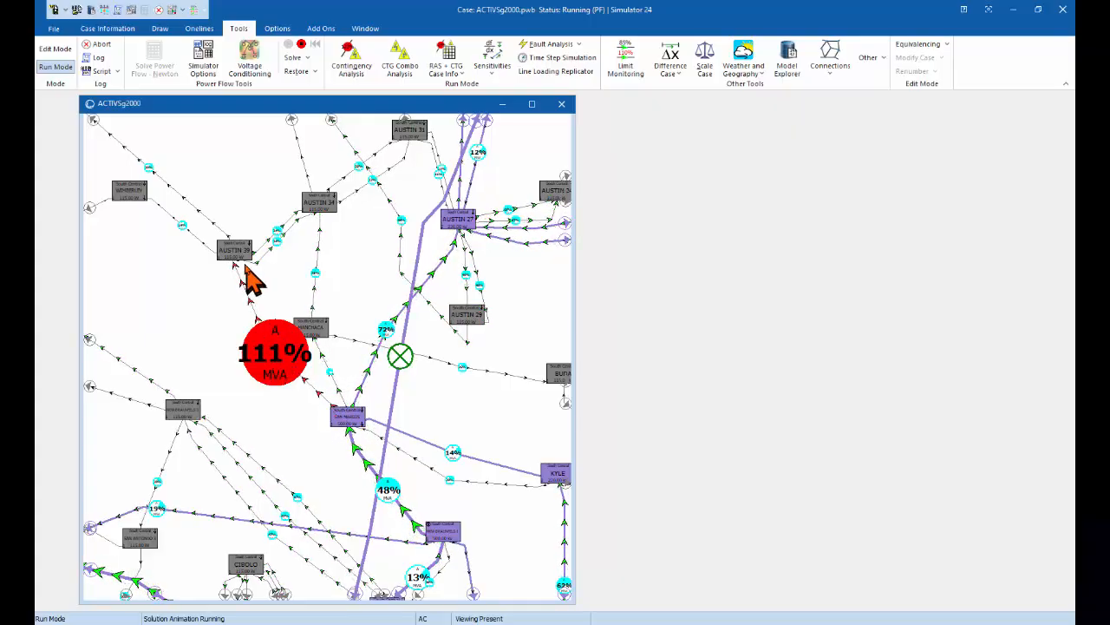
pyautogui.rightClick(392, 404)
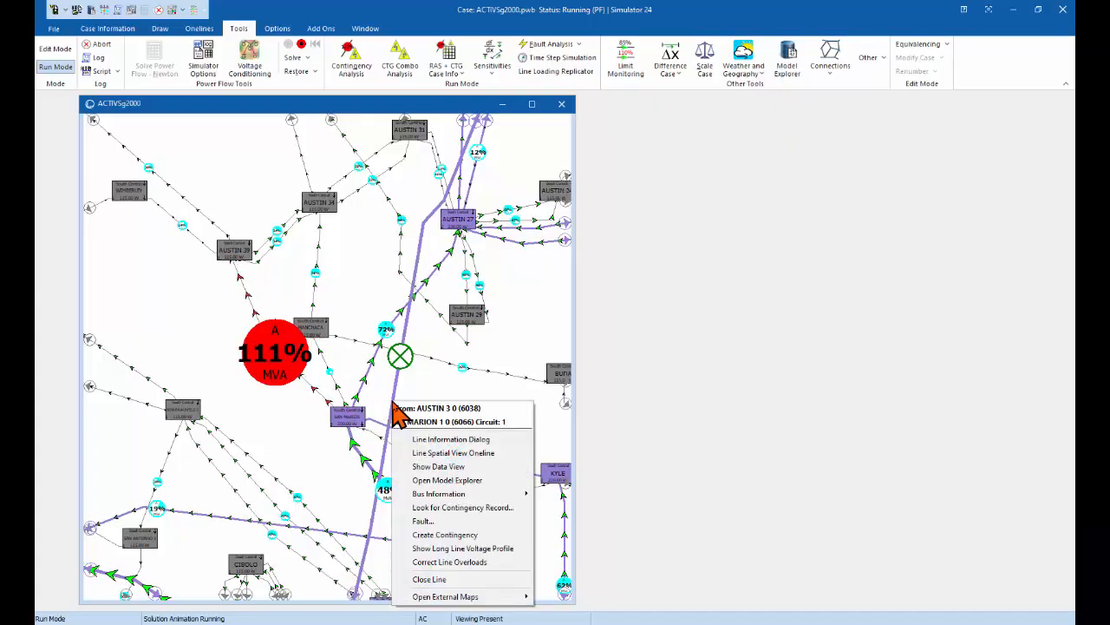
pyautogui.click(469, 579)
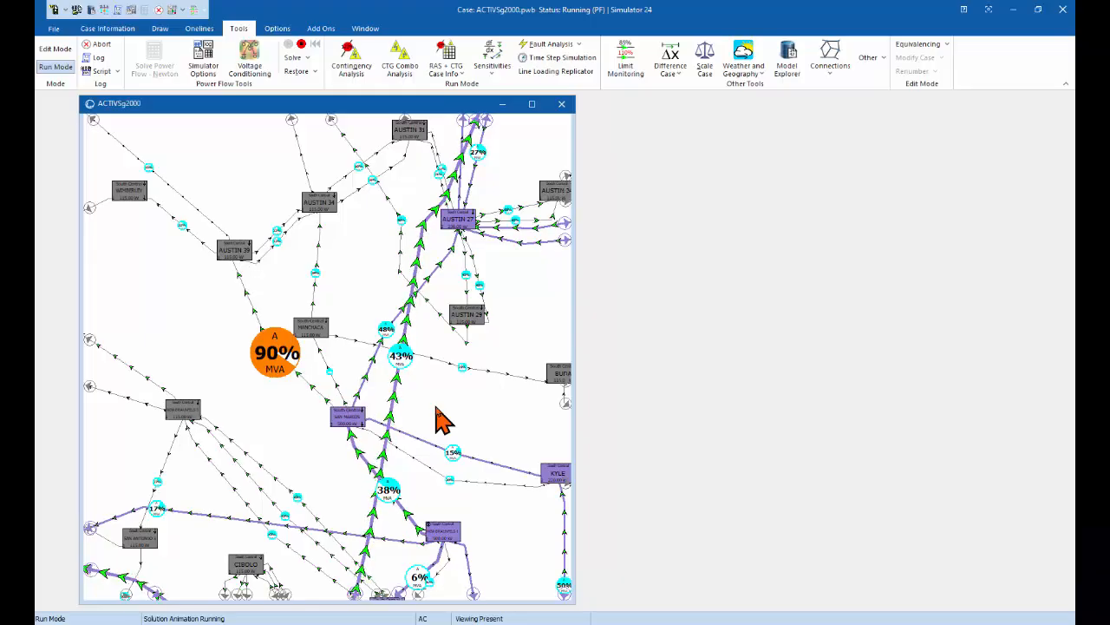
# Step: Pause the simulation and calculate the Lossless DC PTDFs from injection group Lamesa to Data Centers, sorted by % PTDF From
pyautogui.click(301, 49)
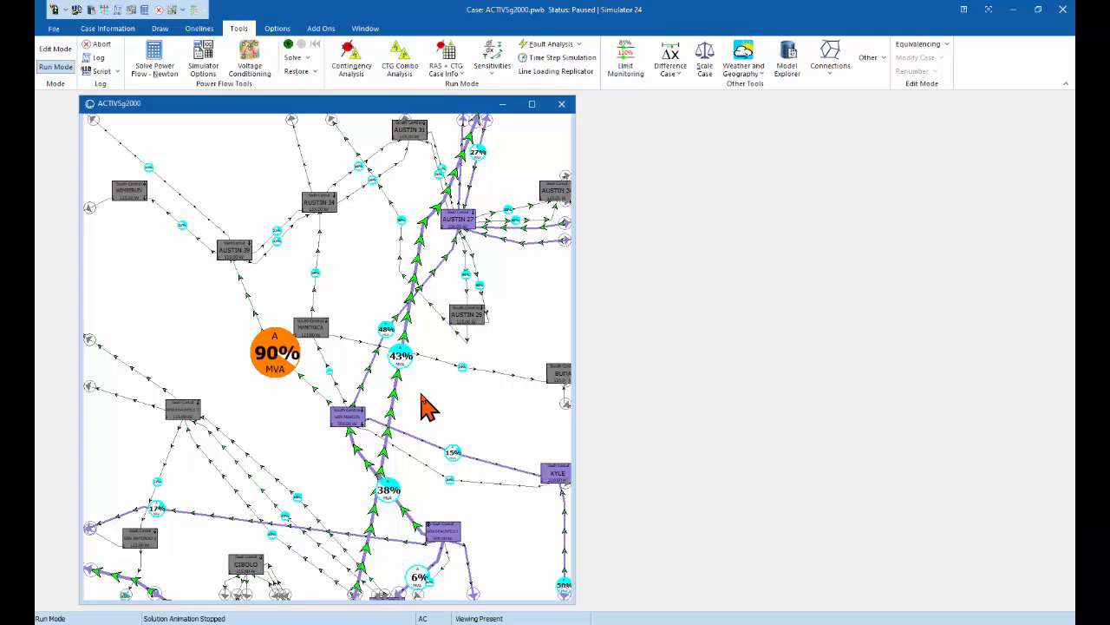
pyautogui.click(492, 70)
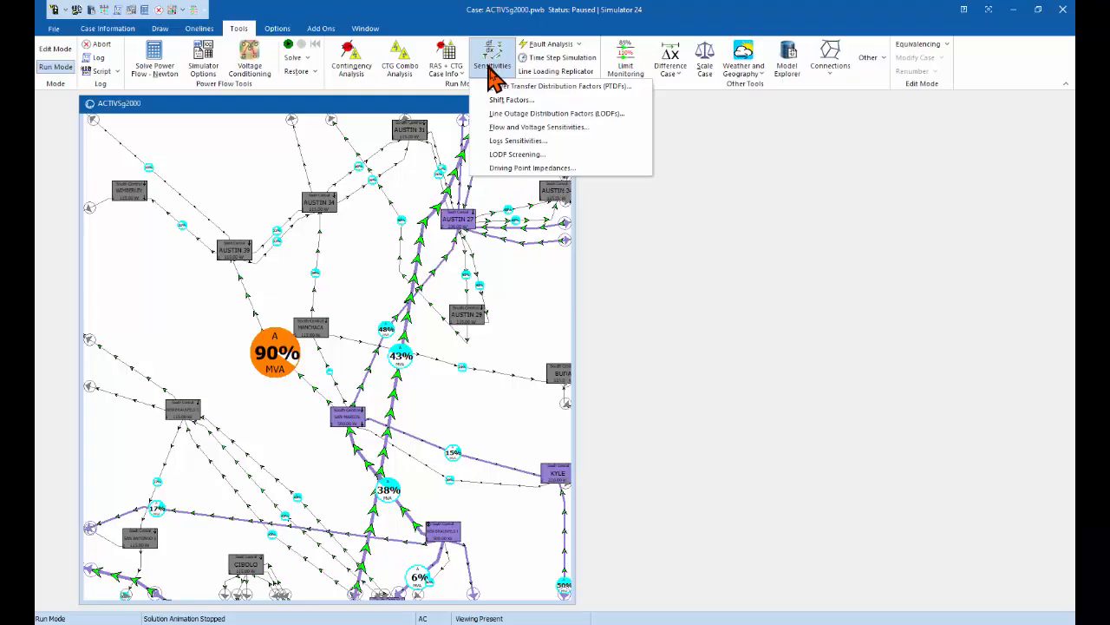
pyautogui.click(518, 101)
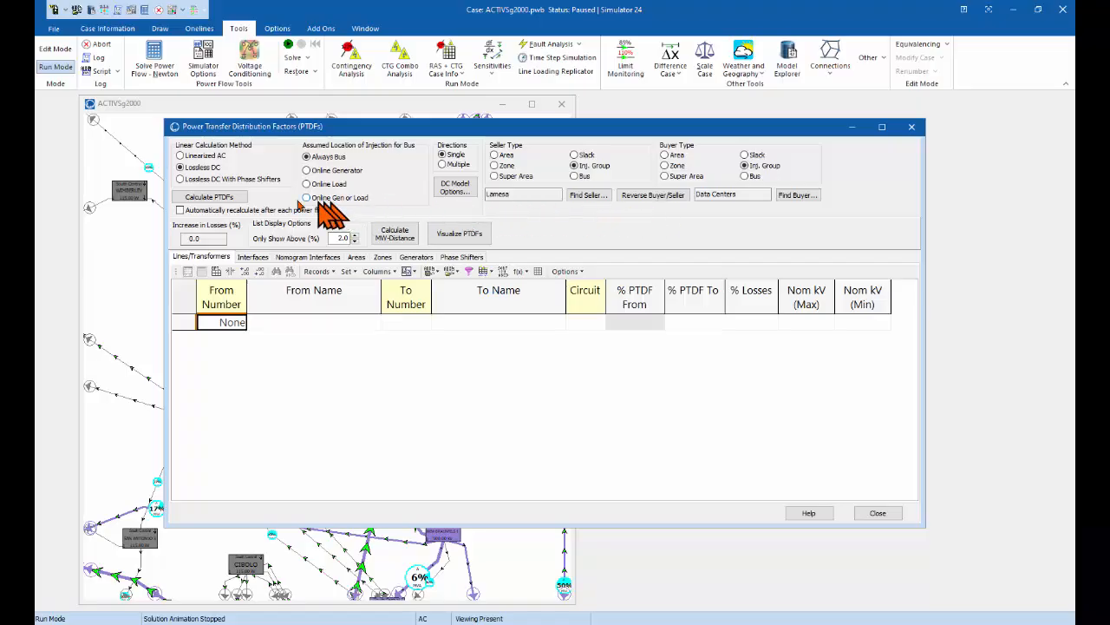
pyautogui.click(222, 198)
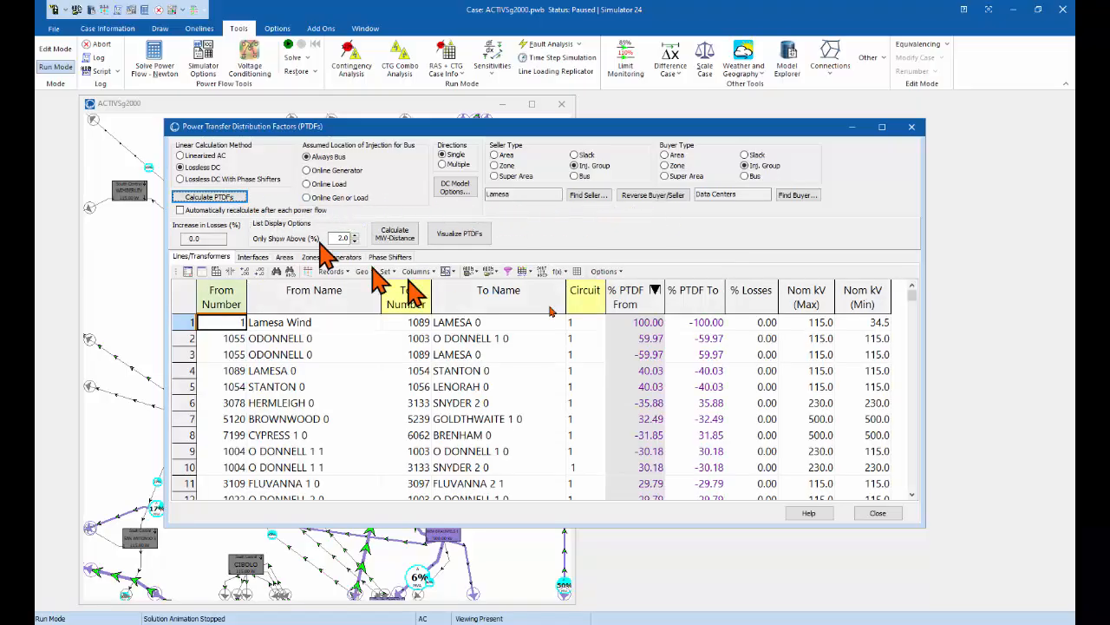
pyautogui.click(640, 299)
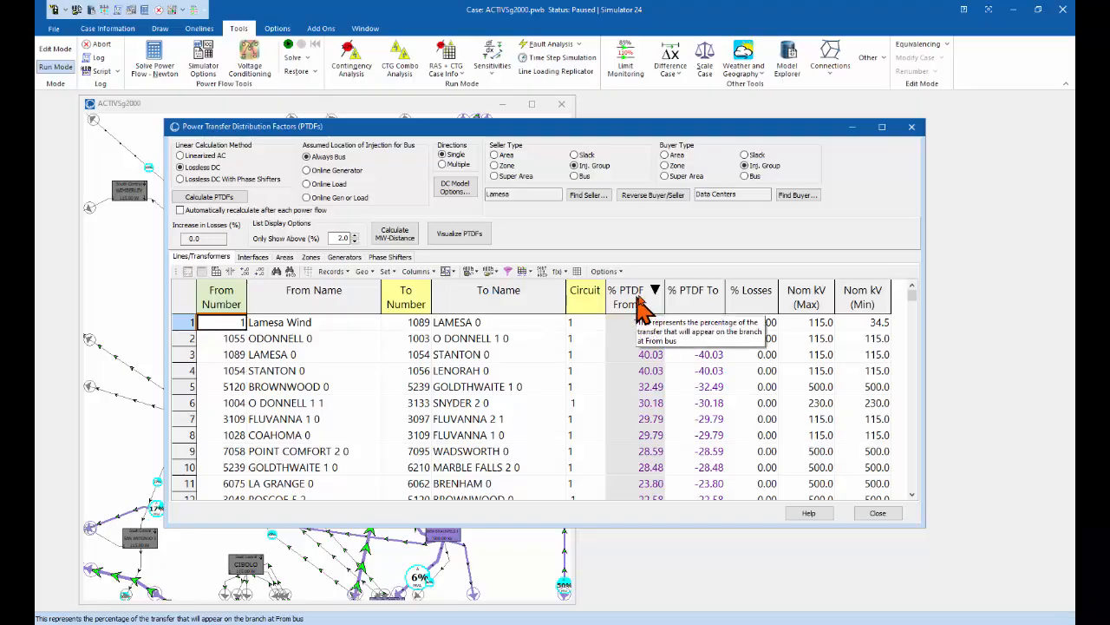
# Step: Return to the ACTIVSg2000 one-line diagram and switch it to the saved Texas view
pyautogui.click(373, 107)
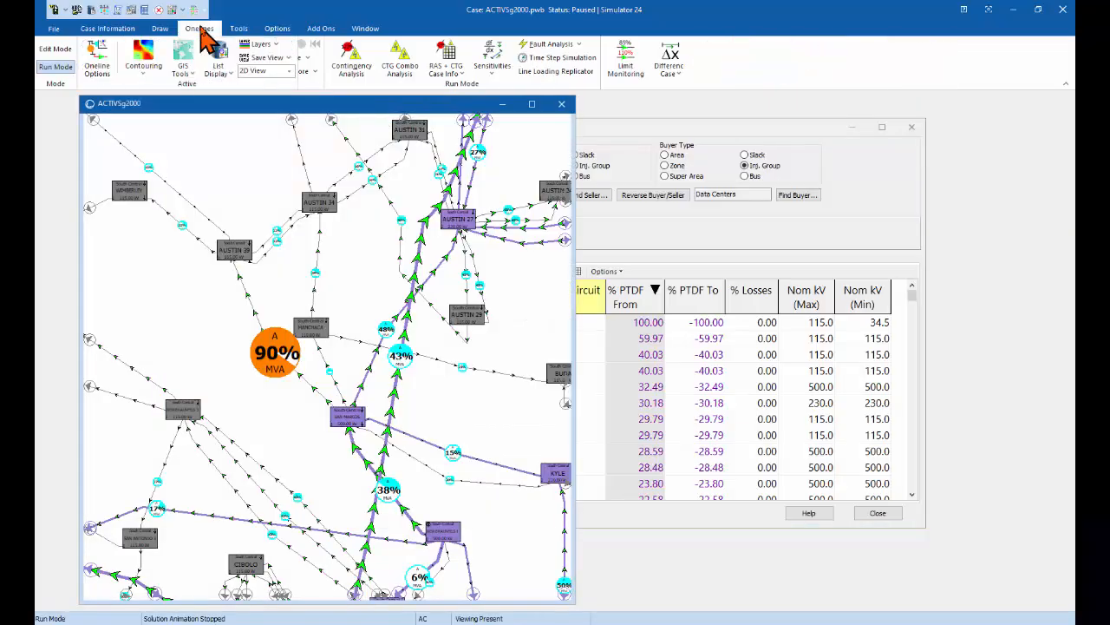
pyautogui.click(199, 28)
pyautogui.click(268, 57)
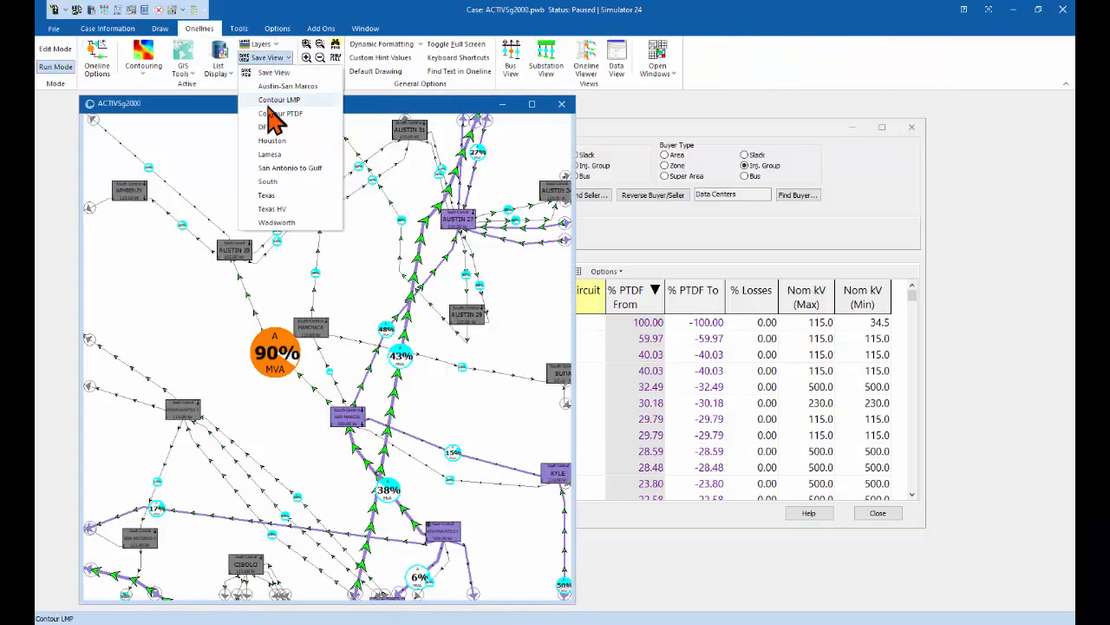
pyautogui.click(269, 199)
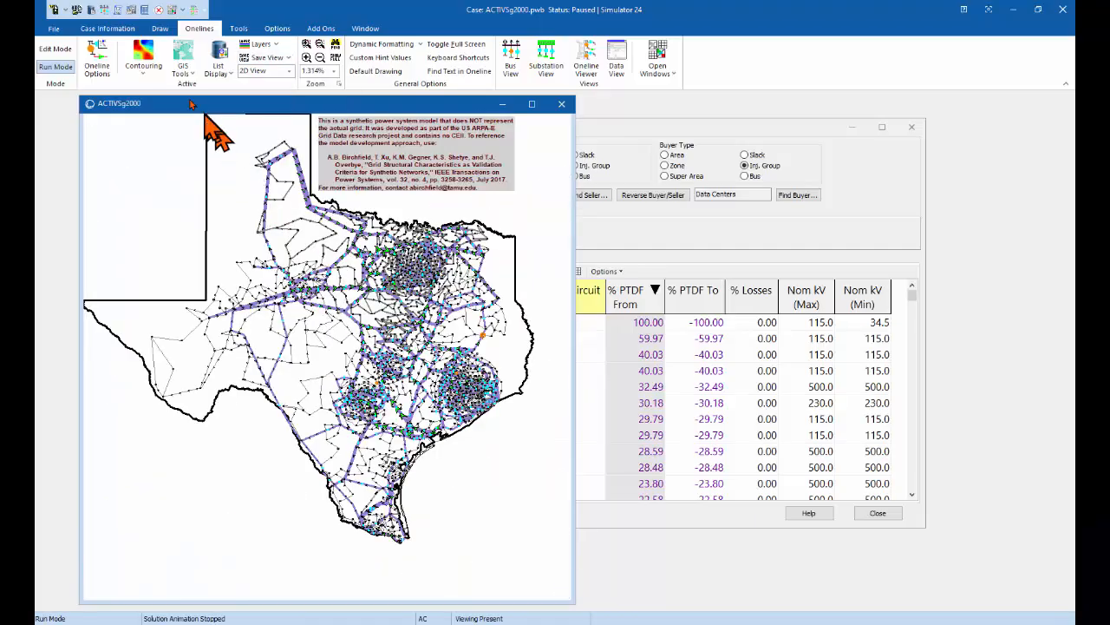
# Step: Contour the lines and transformers on the one-line by % PTDF Abs/Max, with the Weather Radar, Nominal to High color map
pyautogui.click(143, 69)
pyautogui.click(173, 100)
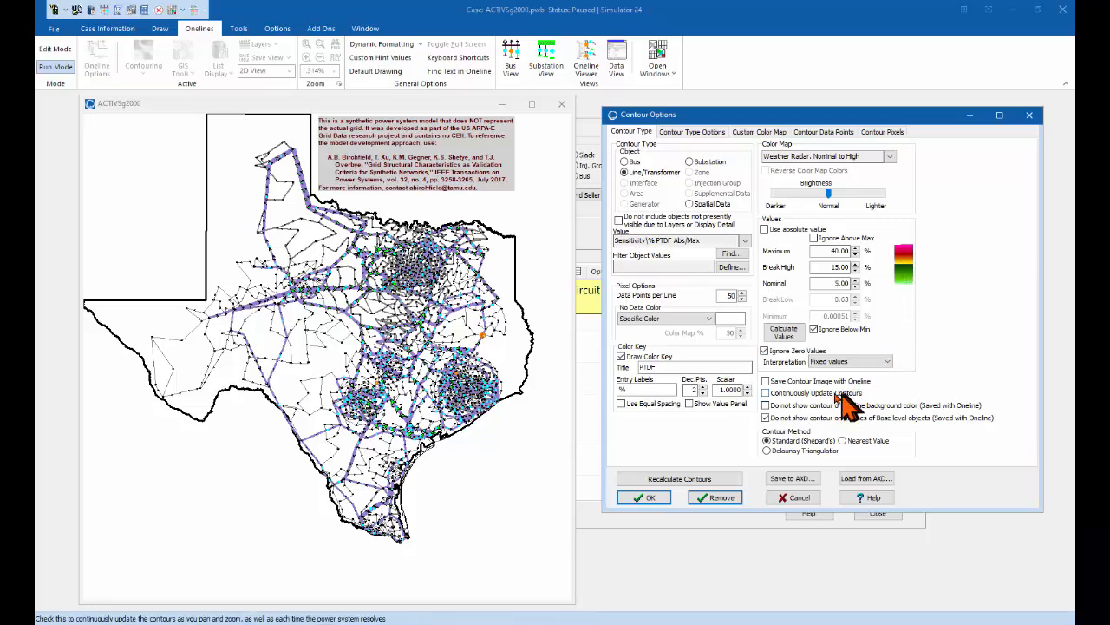
pyautogui.click(644, 497)
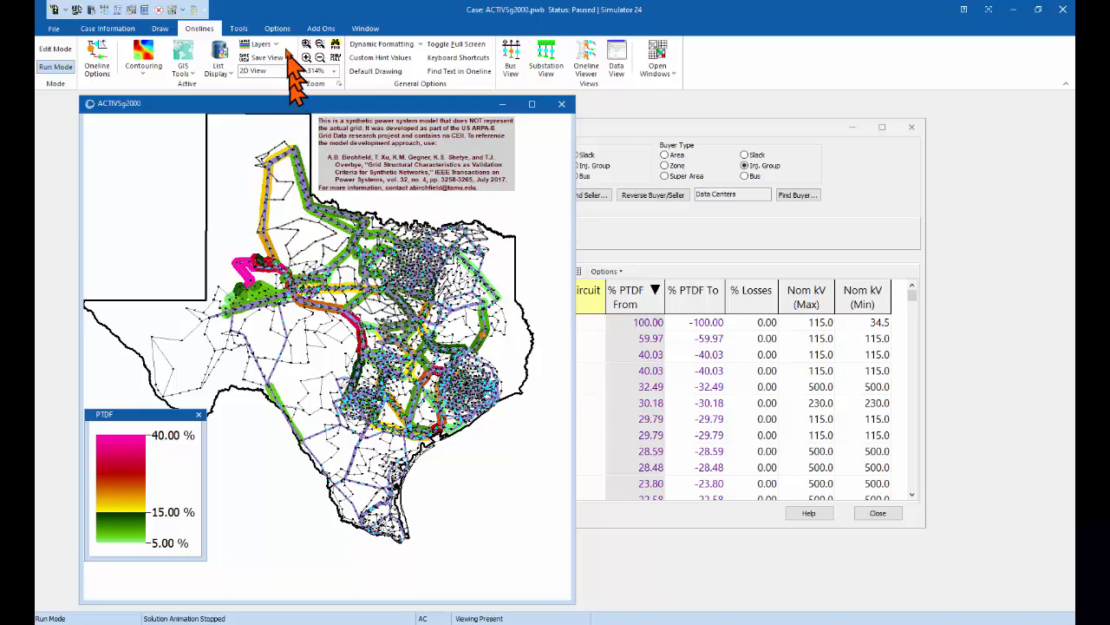
# Step: Switch the one-line to the saved Lamesa view and visualize the calculated PTDFs as flows on it
pyautogui.click(266, 57)
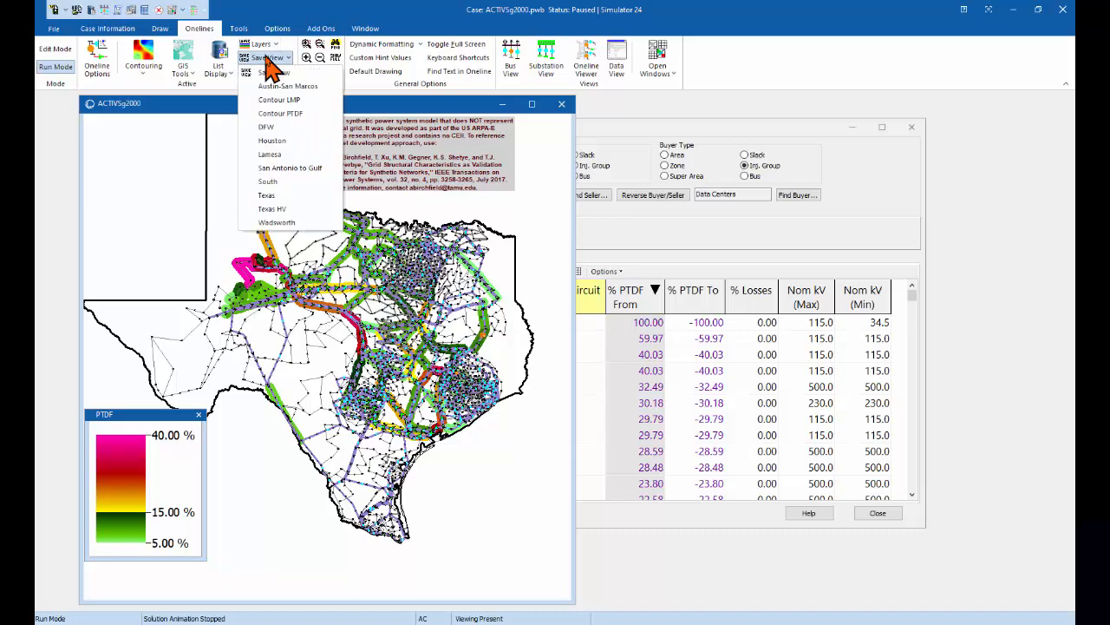
pyautogui.click(275, 154)
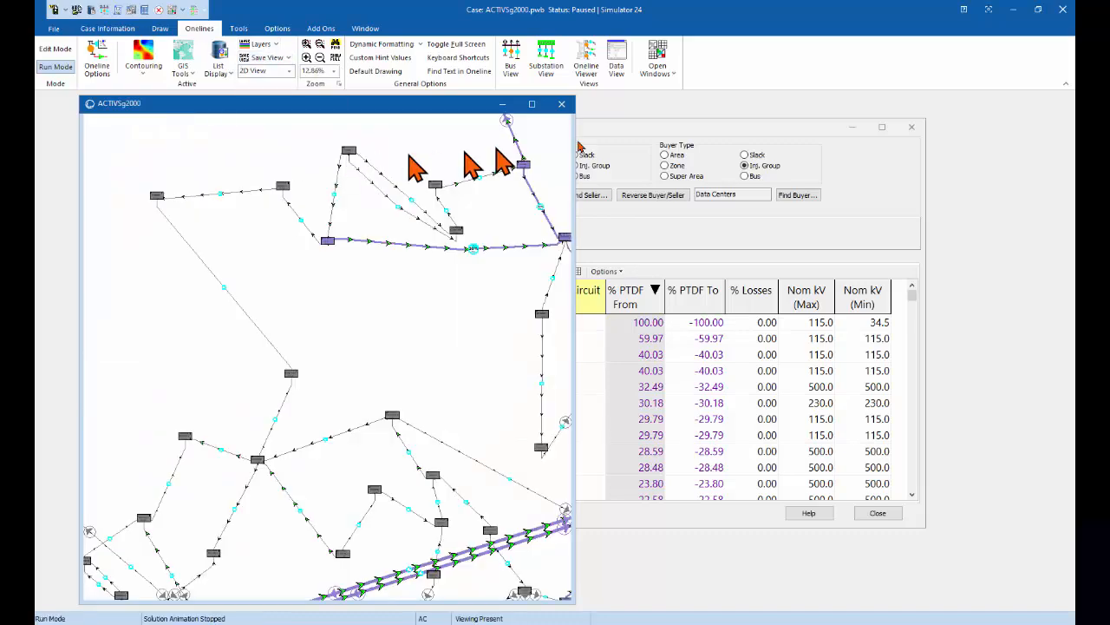
pyautogui.click(652, 137)
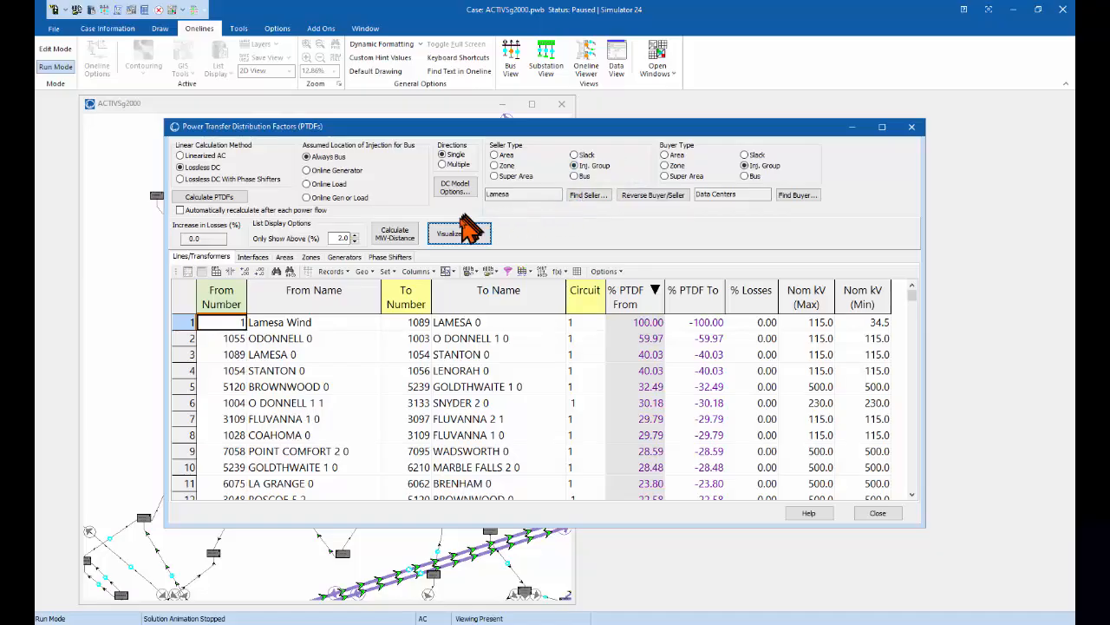
pyautogui.click(457, 233)
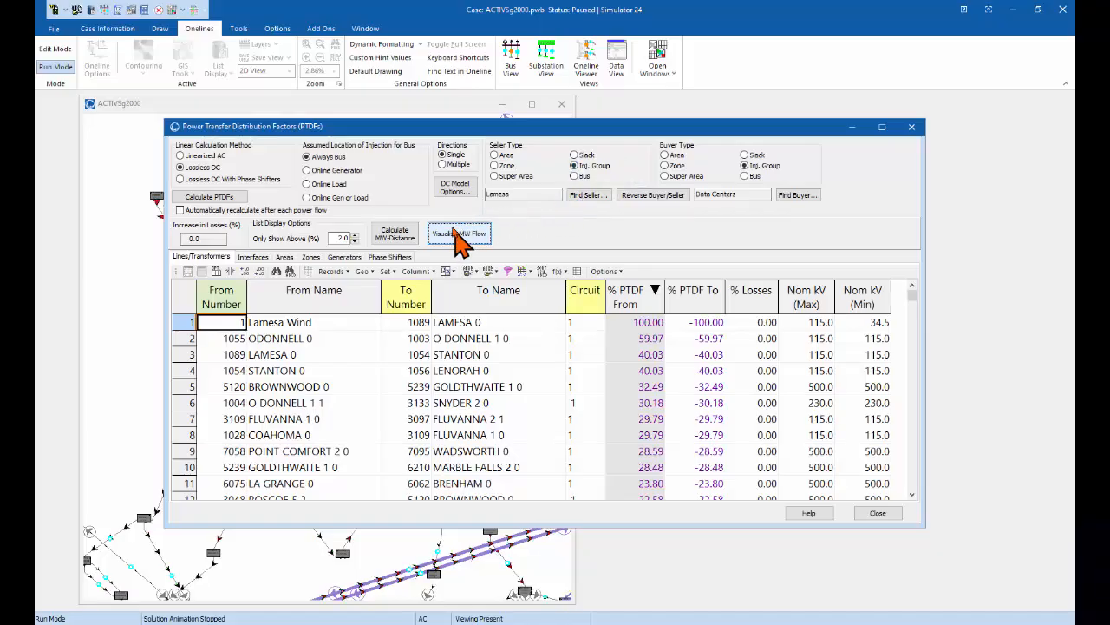
pyautogui.click(297, 111)
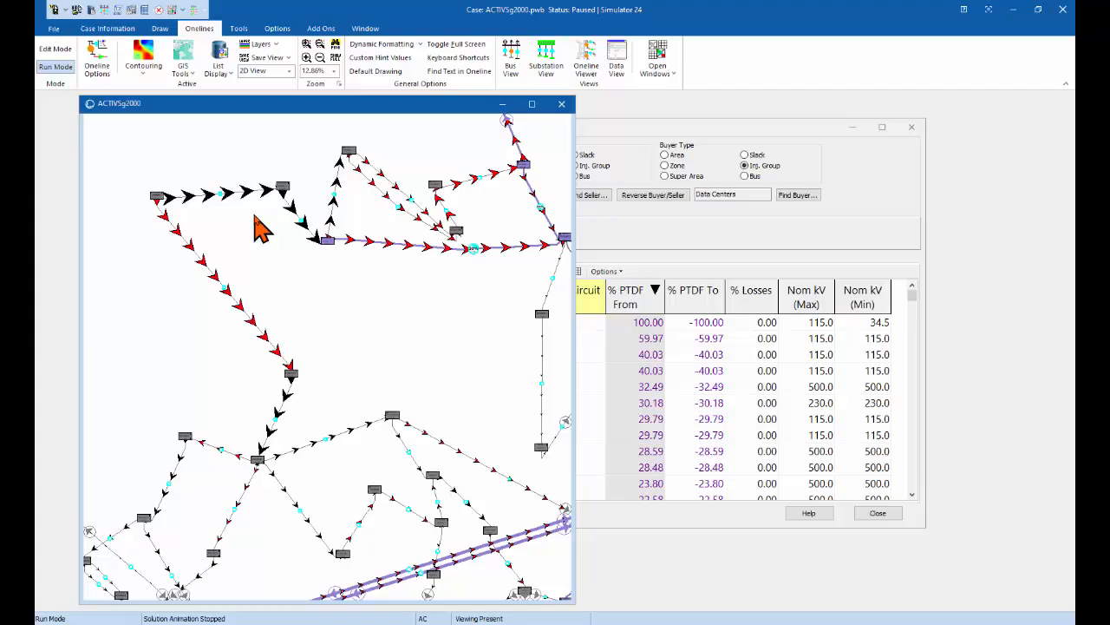
# Step: Run the contingency analysis on the defined contingencies, and review its Basics and Distributed Computing options
pyautogui.click(237, 30)
pyautogui.click(351, 57)
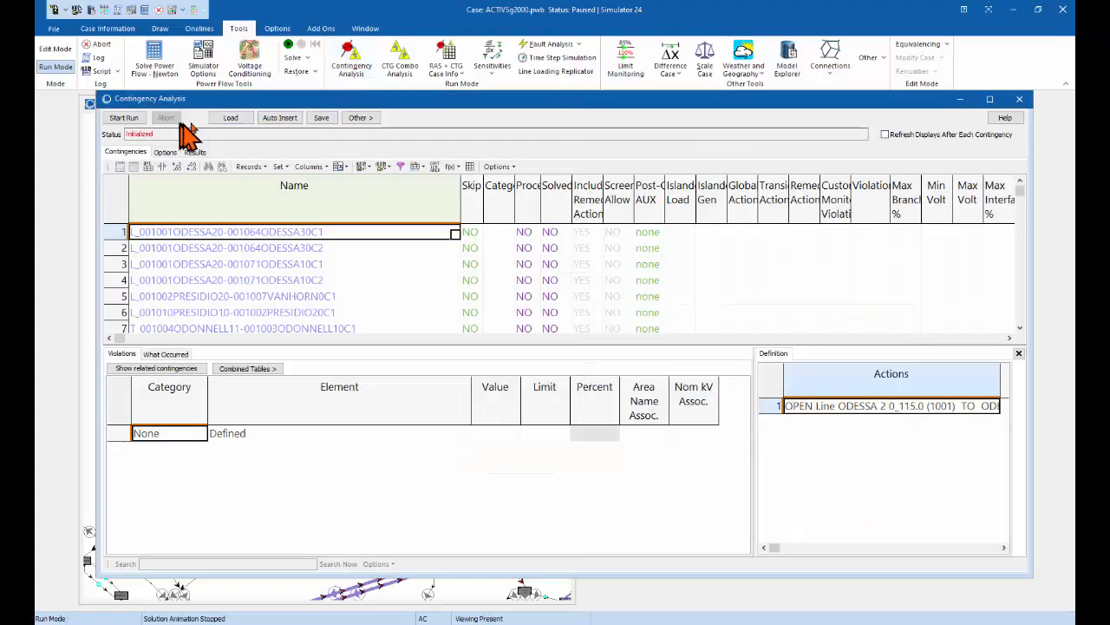
pyautogui.click(122, 118)
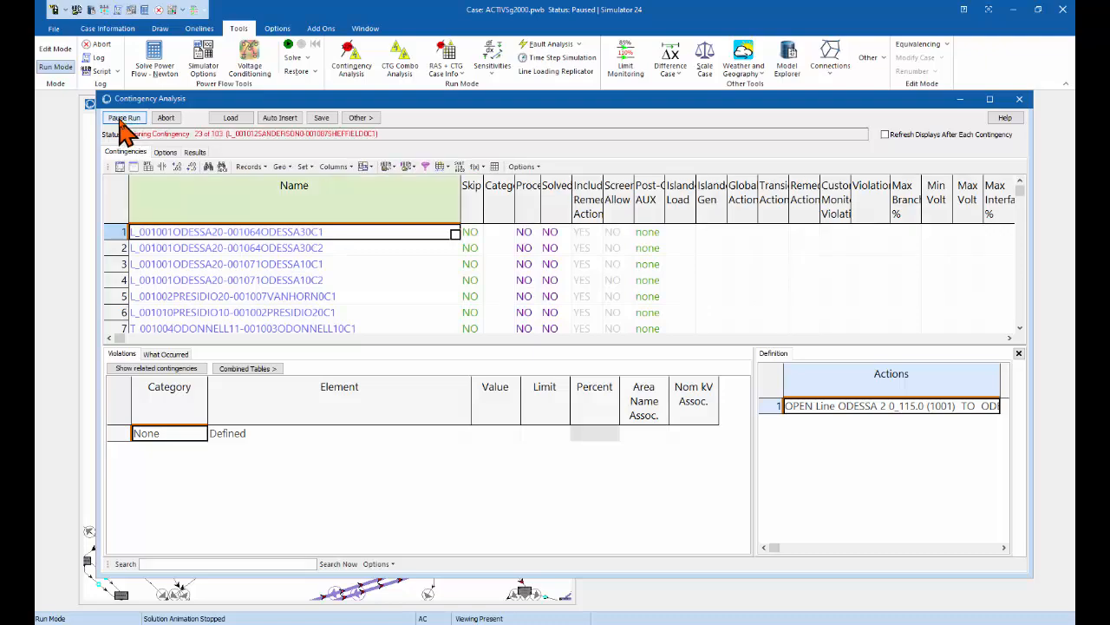
pyautogui.click(165, 152)
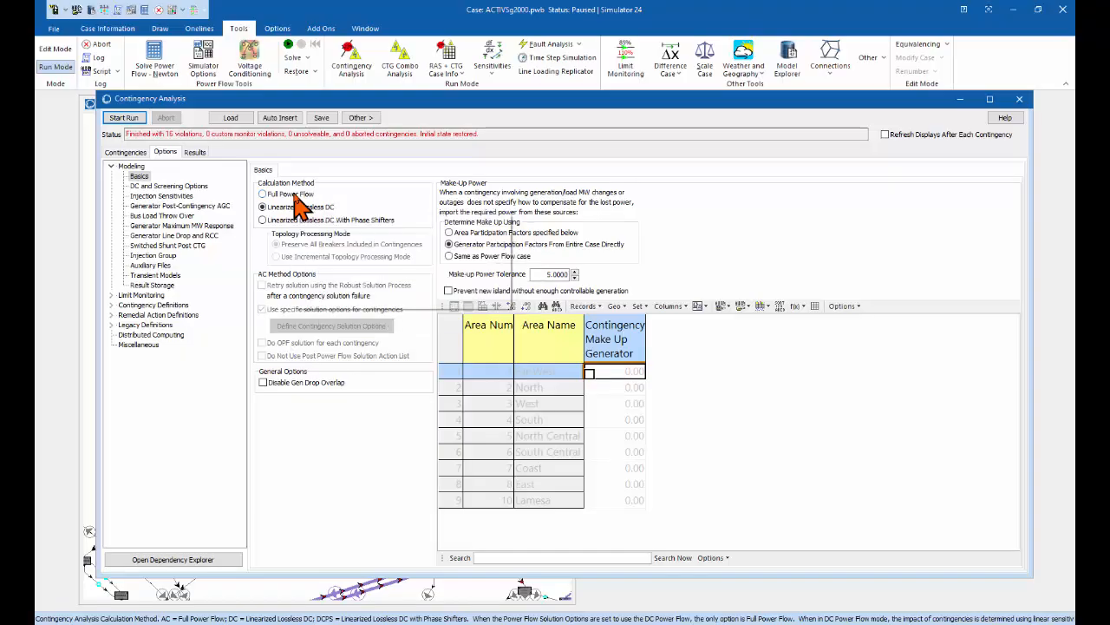
pyautogui.click(152, 334)
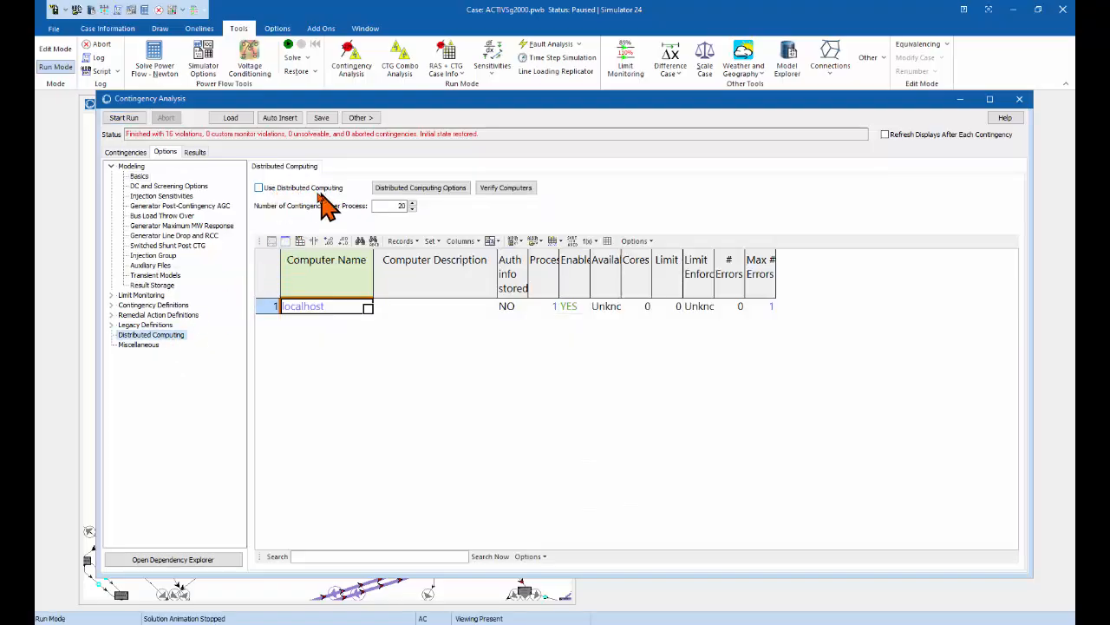
# Step: Return to the list of contingencies and sort it by number of violations, highest first
pyautogui.click(125, 152)
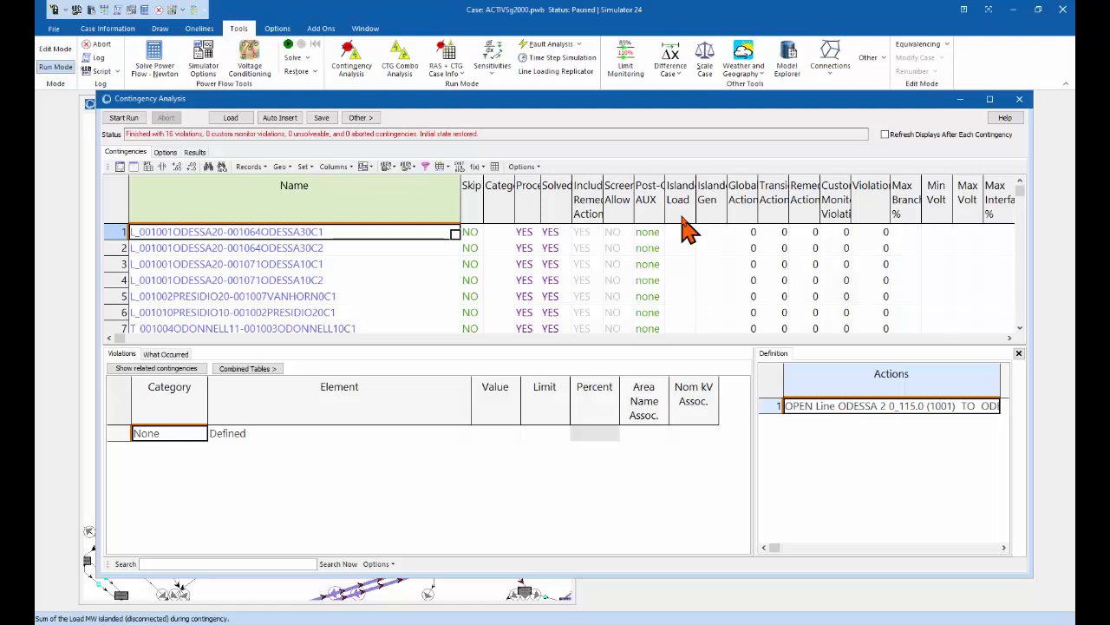
pyautogui.click(869, 213)
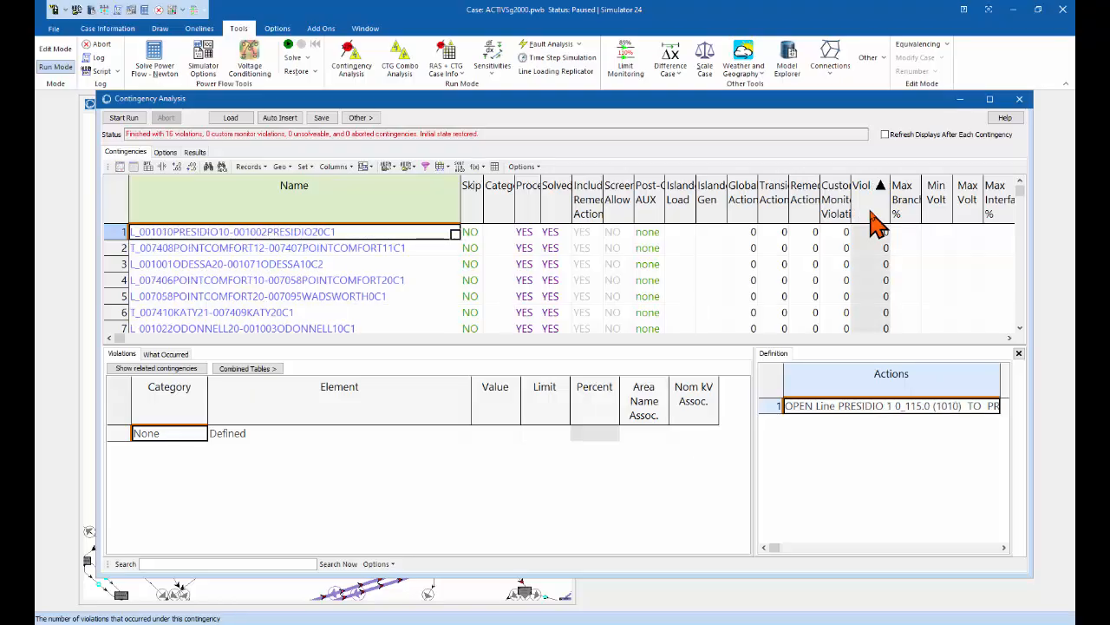
pyautogui.click(872, 215)
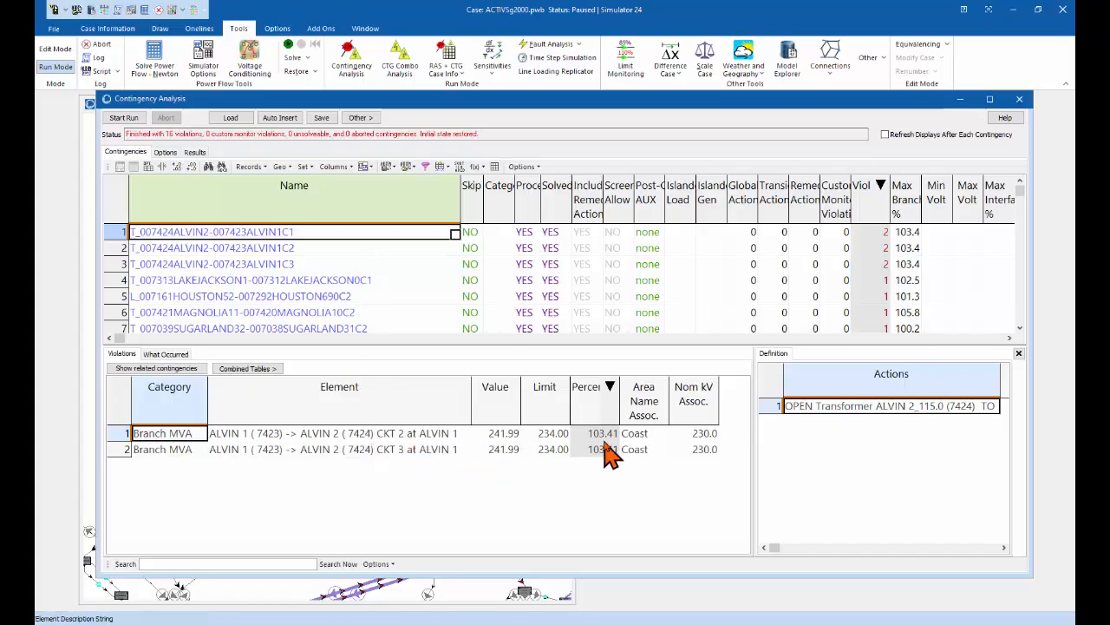
# Step: Show the contingency results by line and transformer, sorted by Max % Loading Cont. from highest to lowest
pyautogui.click(196, 153)
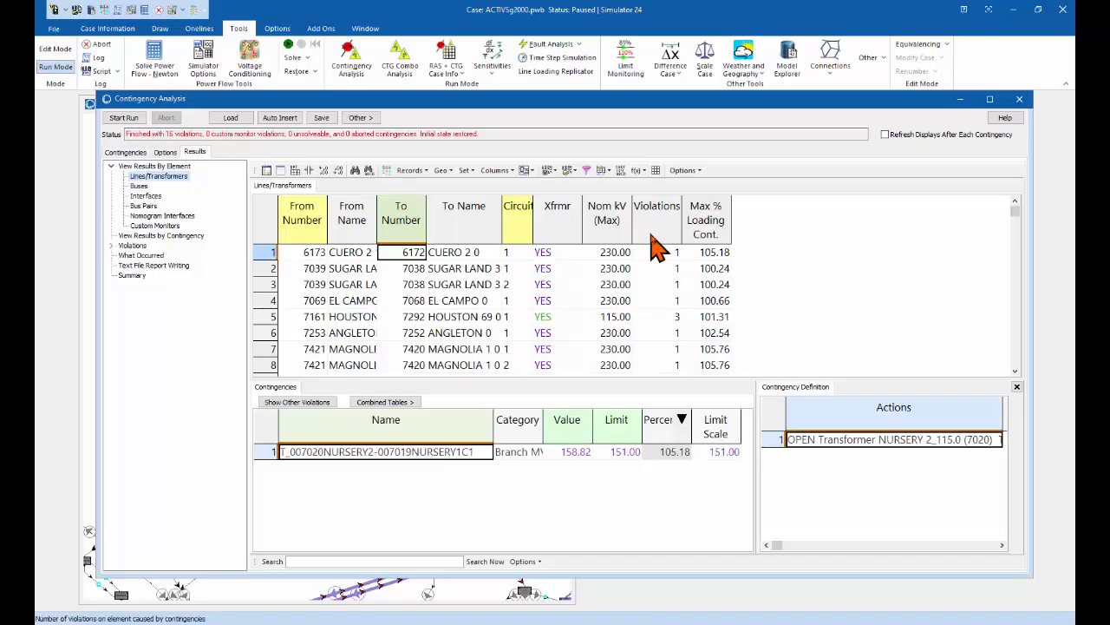
pyautogui.click(707, 227)
pyautogui.click(708, 229)
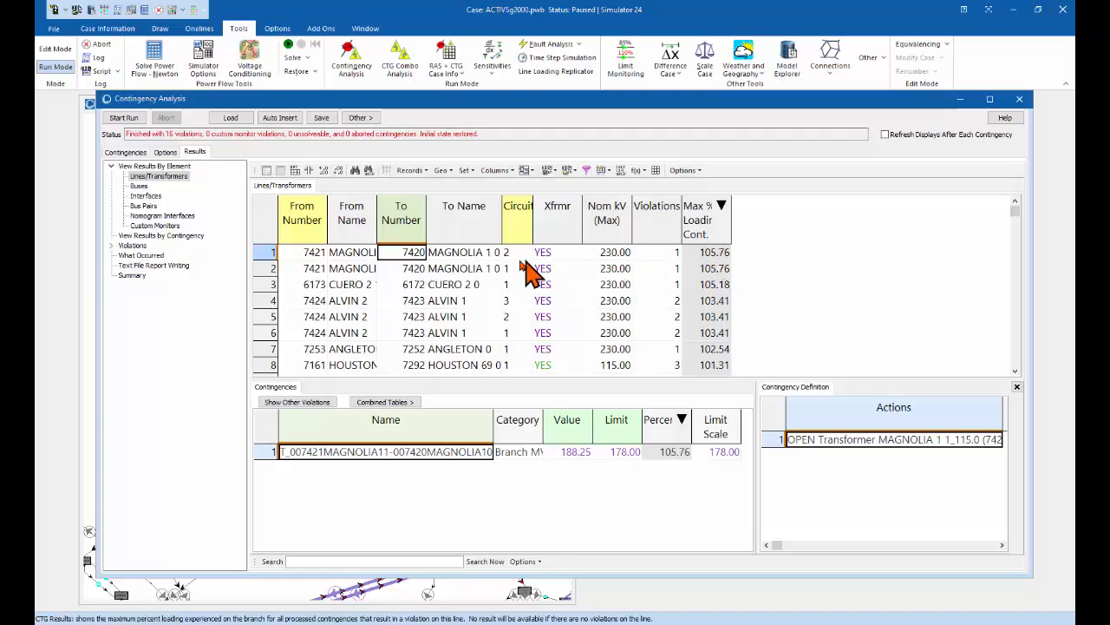
# Step: Open the bus view of MAGNOLIA 1 0 (7420) from the most heavily loaded transformer record
pyautogui.rightClick(413, 269)
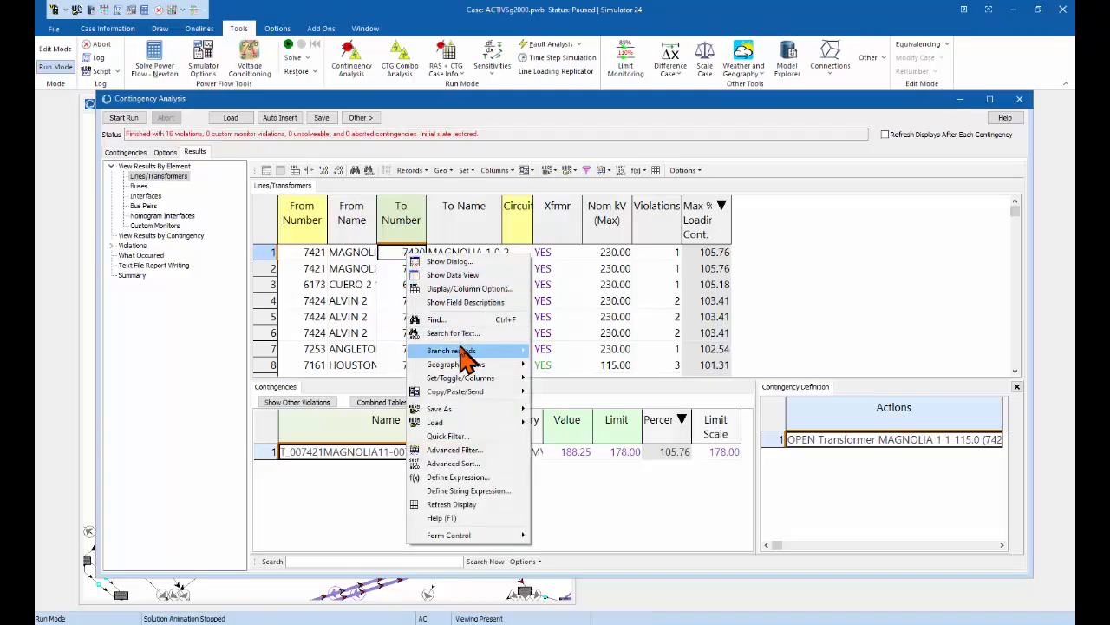
pyautogui.moveTo(460, 351)
pyautogui.click(588, 352)
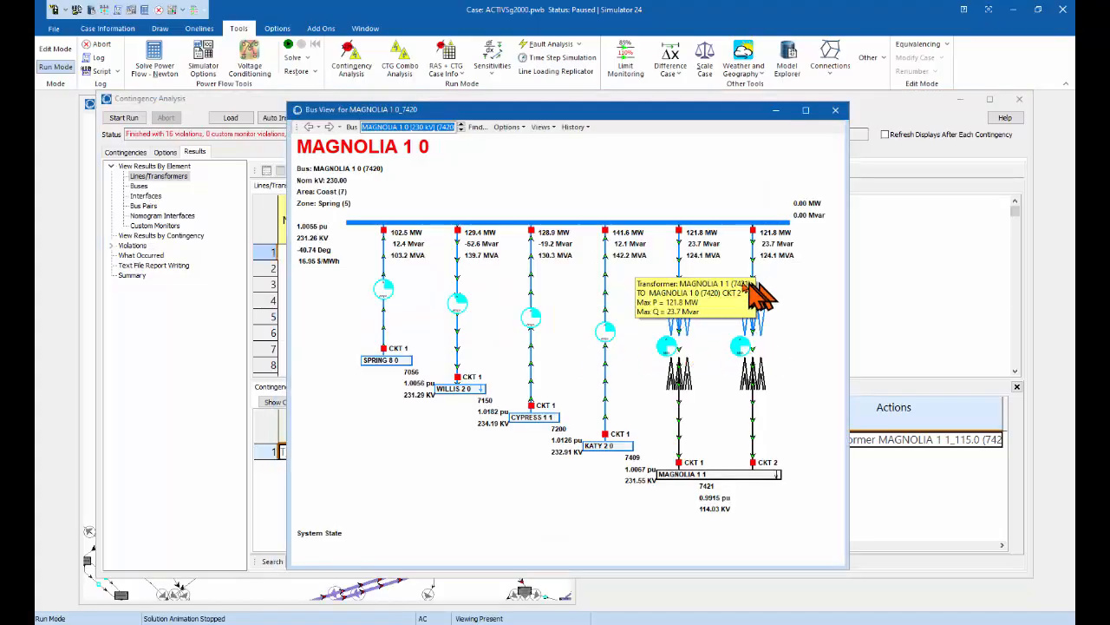
pyautogui.click(698, 371)
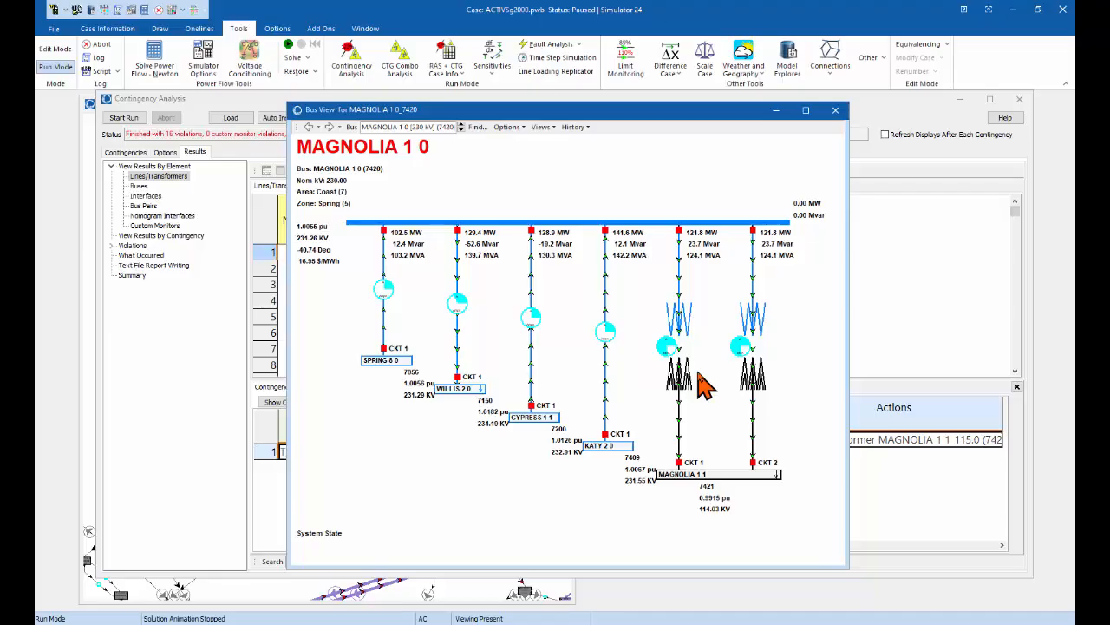
# Step: Calculate Lossless DC shift factors for MAGNOLIA 1 0 (7420) to MAGNOLIA 1 1 (7421) circuit 1, and review the load and generator sensitivities
pyautogui.click(499, 75)
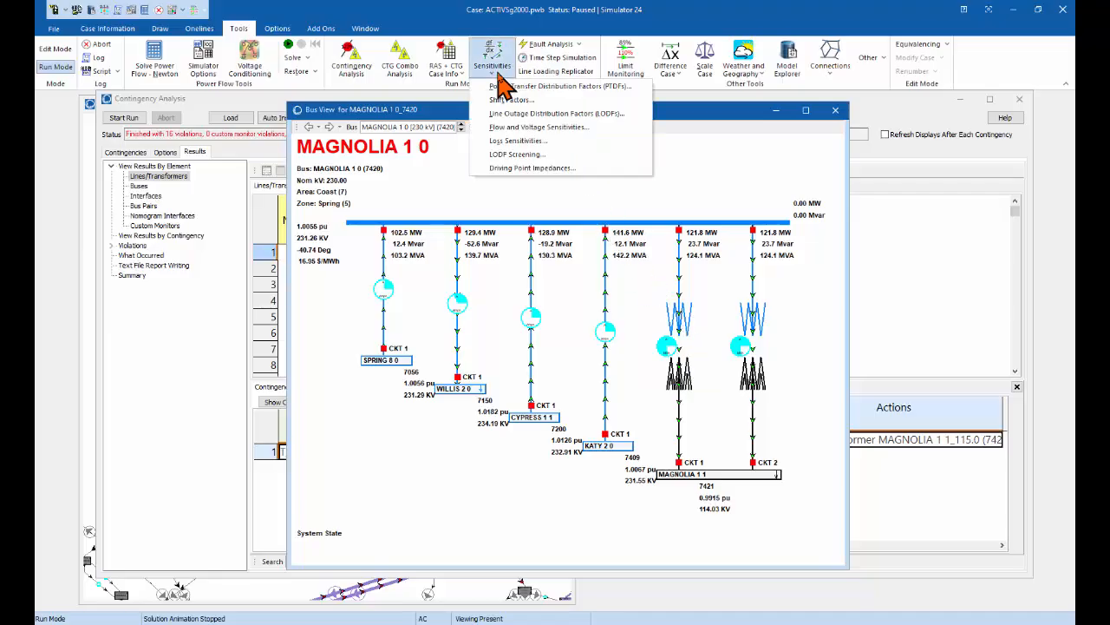
pyautogui.click(504, 102)
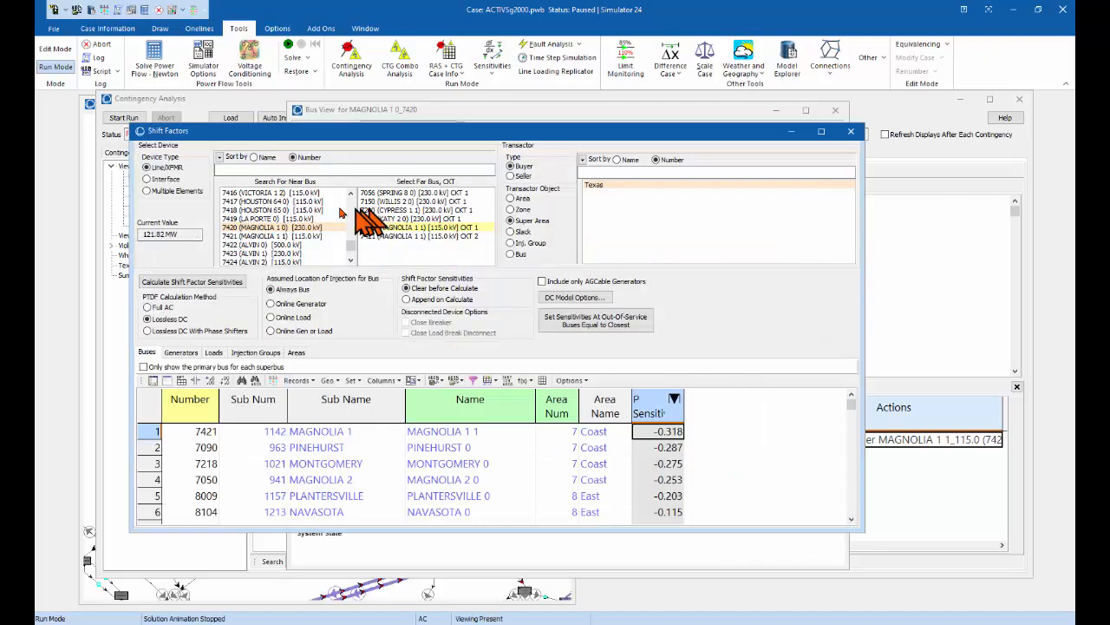
pyautogui.click(193, 282)
pyautogui.click(213, 352)
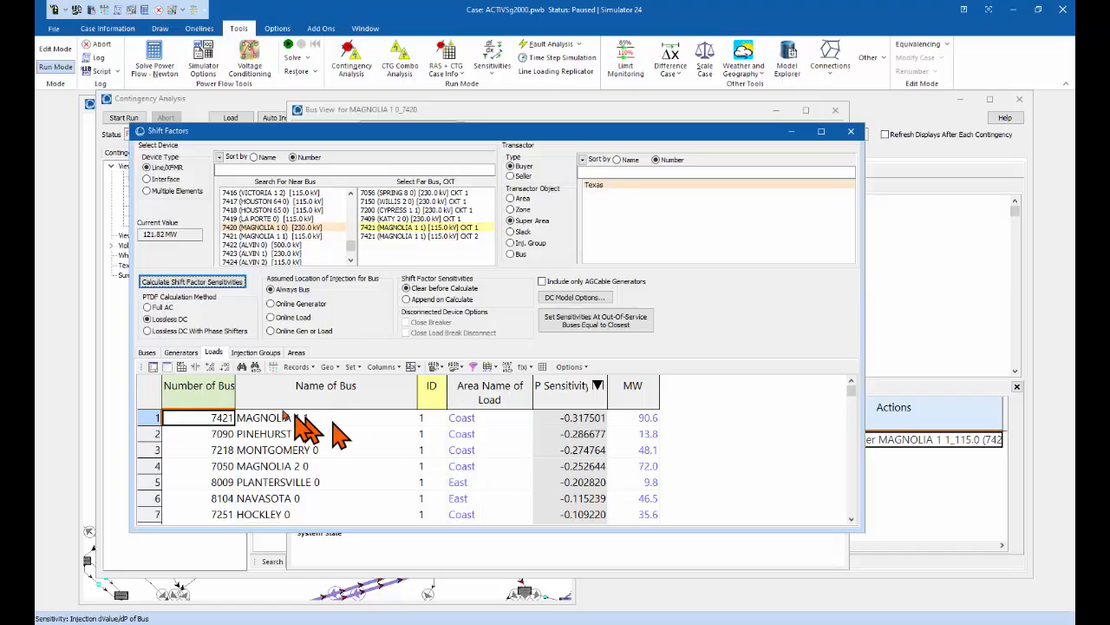
pyautogui.click(181, 353)
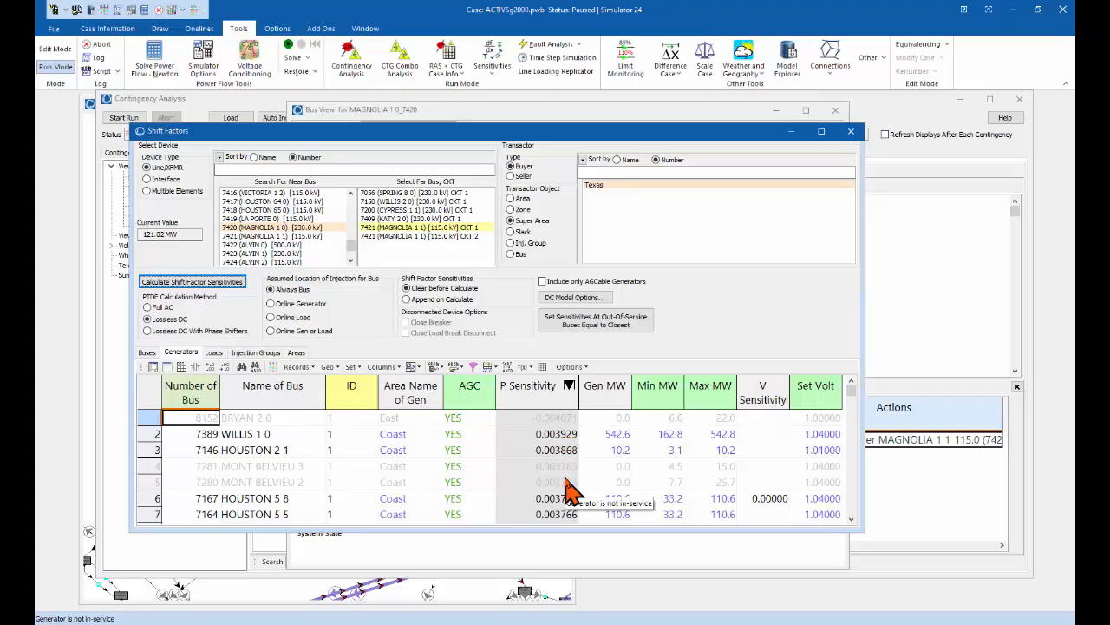
pyautogui.click(551, 401)
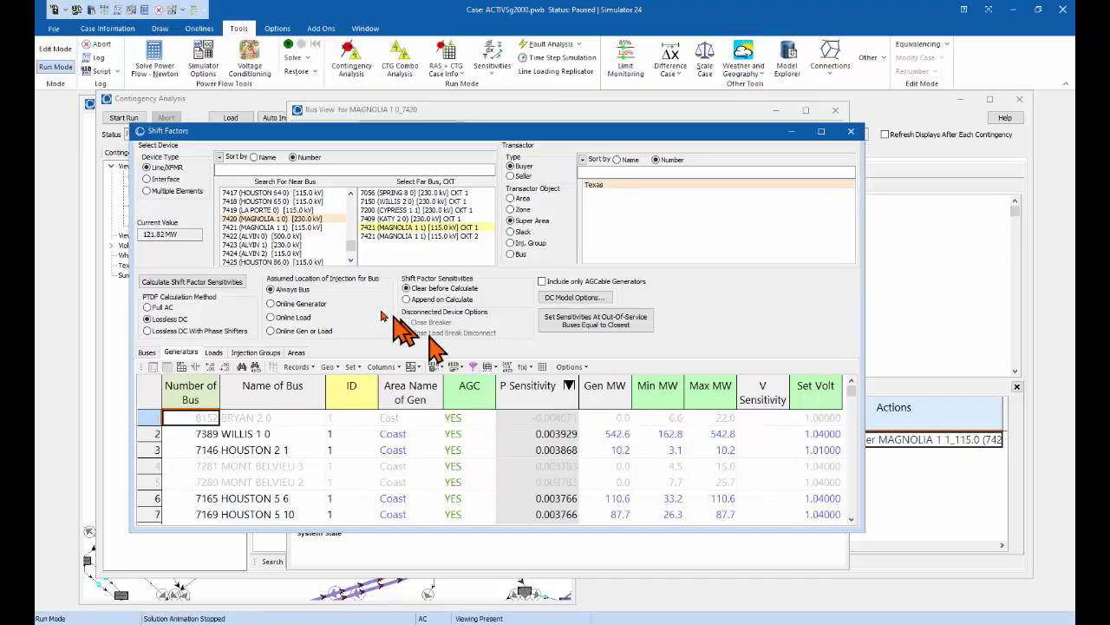
# Step: Calculate the shift factor sensitivities for multiple elements, covering the contingency-overloaded lines and transformers
pyautogui.click(195, 192)
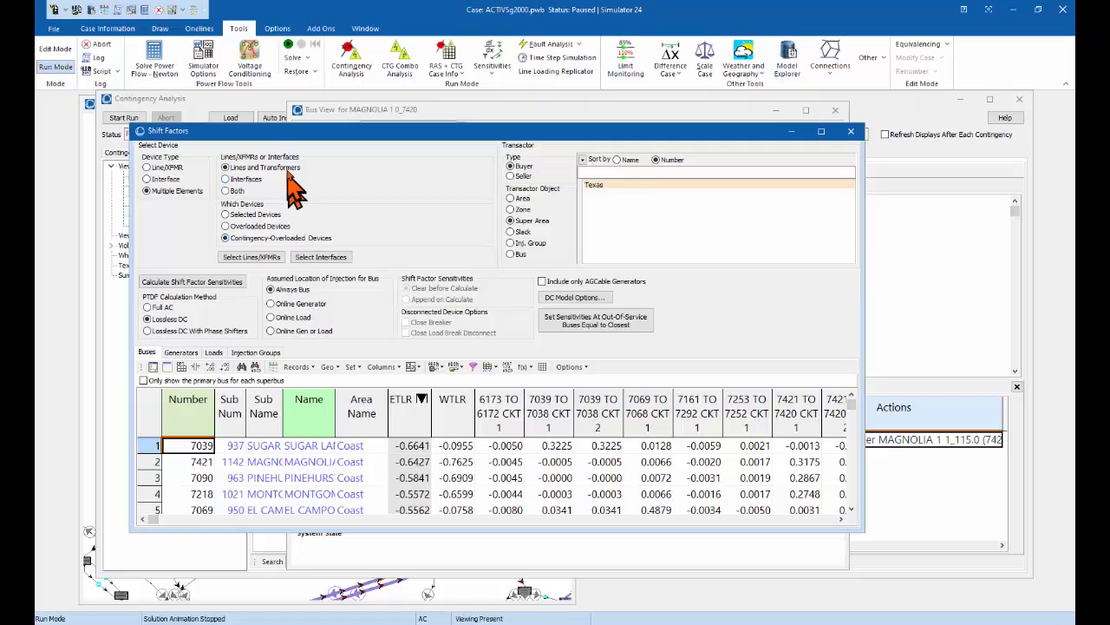
pyautogui.click(218, 284)
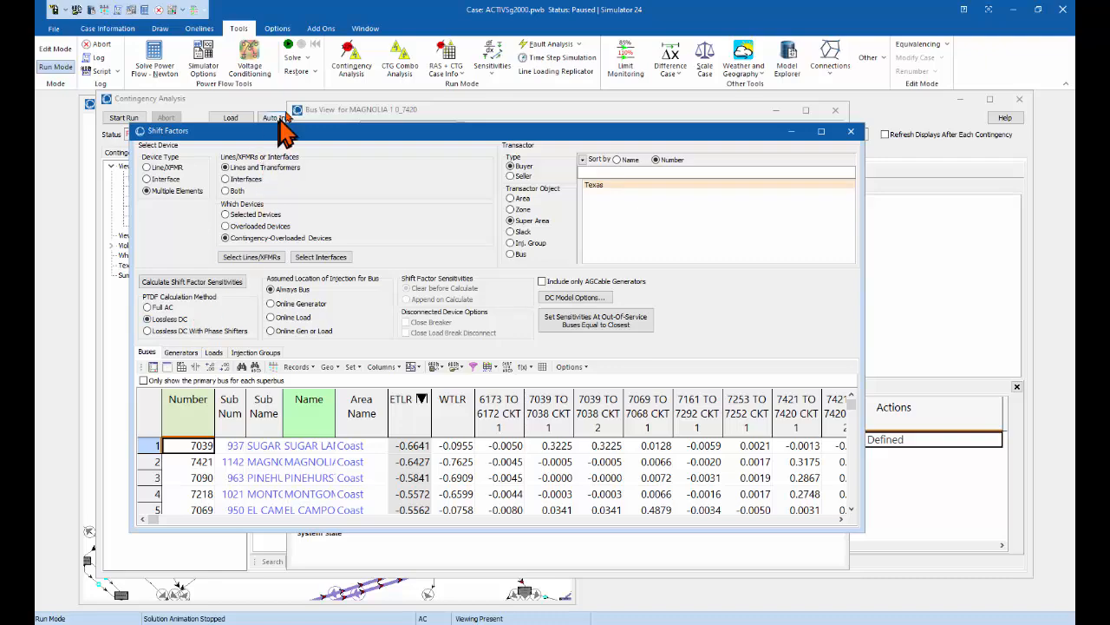
# Step: Run the Available Transfer Capability analysis from Lamesa to Data Centers, review all limiters, and close the tool
pyautogui.click(321, 28)
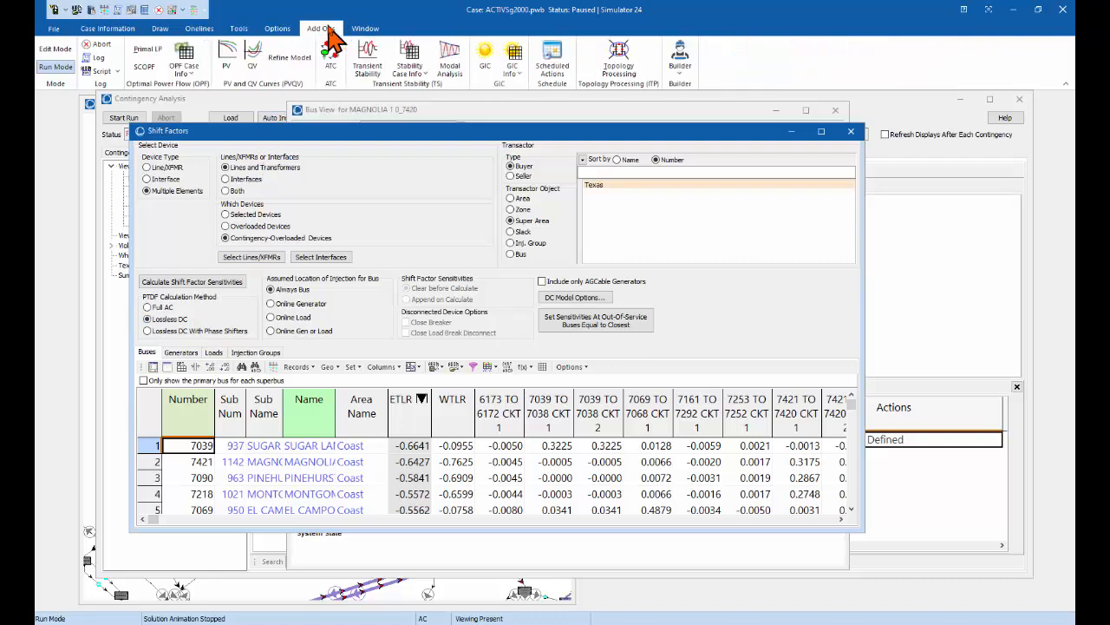
pyautogui.click(332, 59)
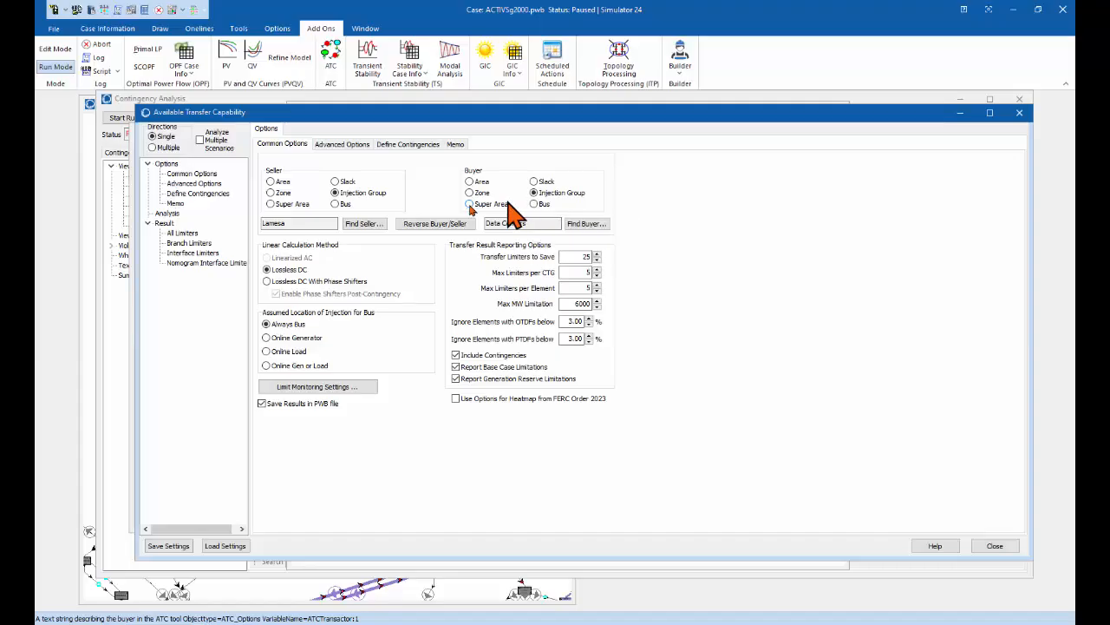
pyautogui.click(168, 213)
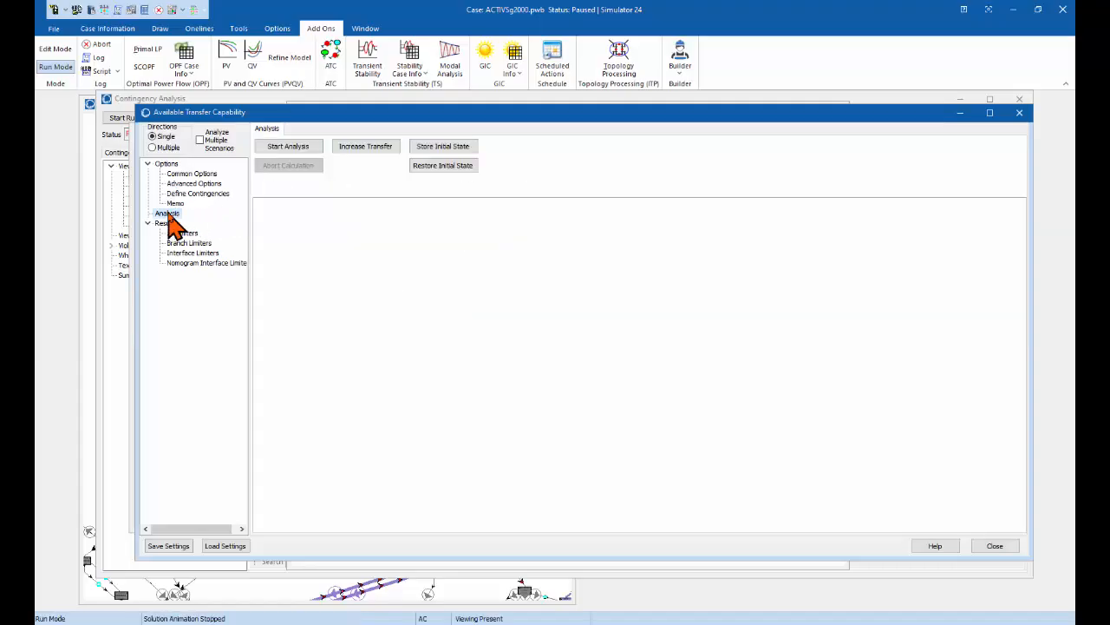
pyautogui.click(302, 147)
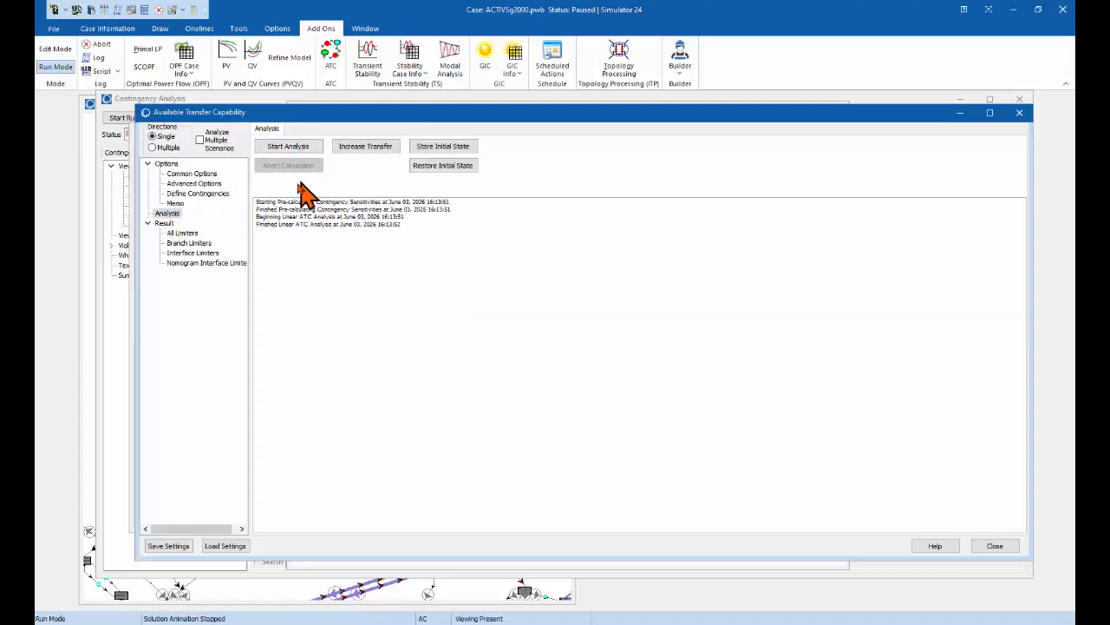
pyautogui.click(183, 233)
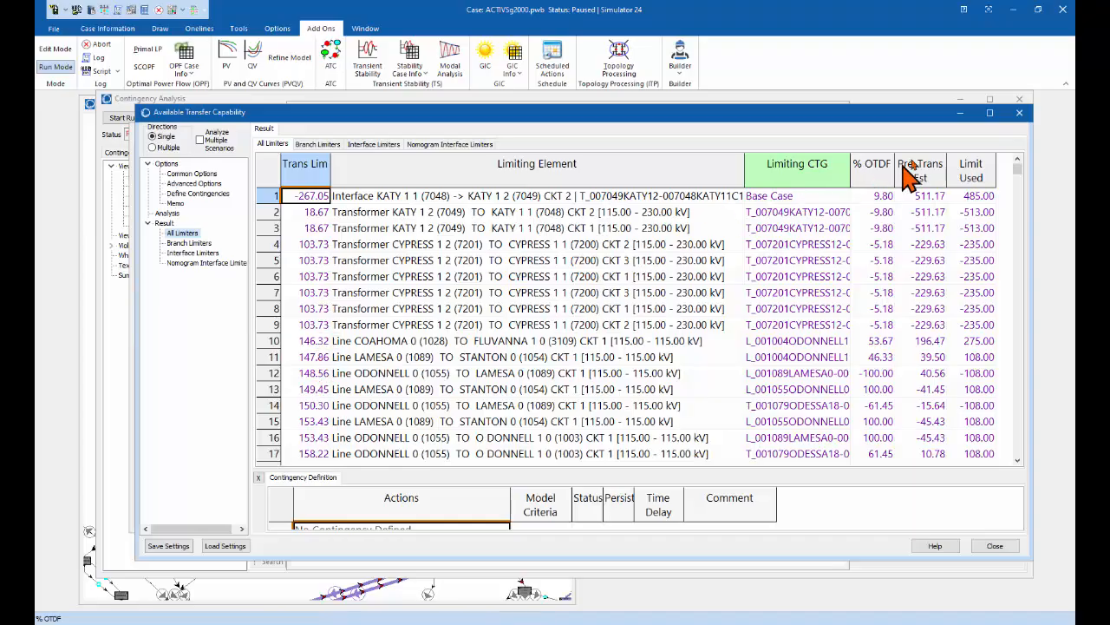
pyautogui.click(1020, 115)
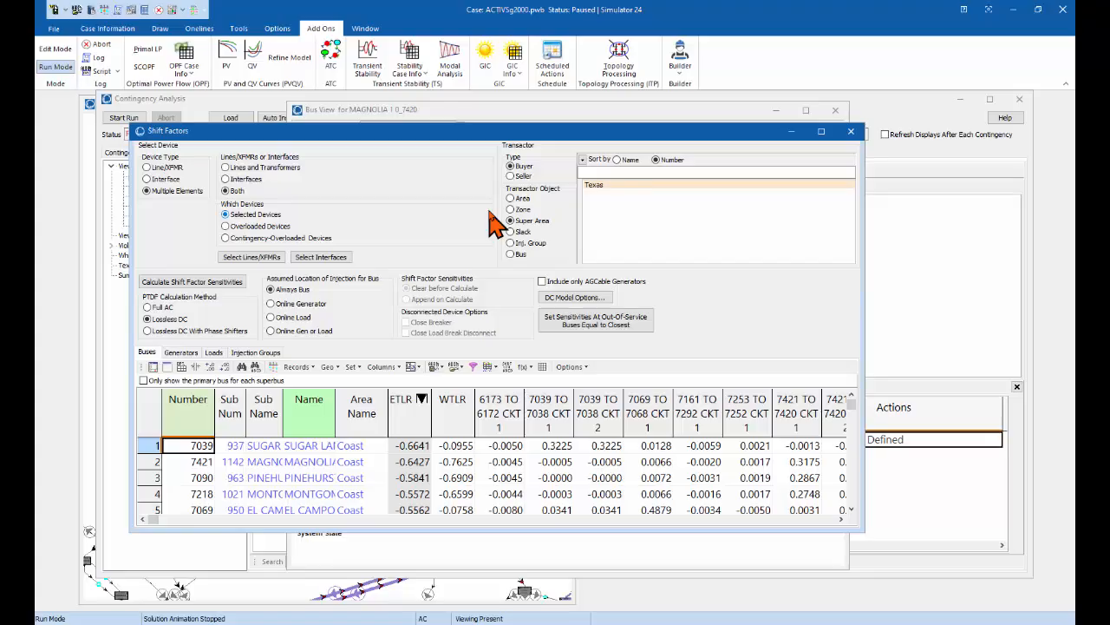
# Step: Run the PV curve analysis for the Lamesa to Data Centers transfer and sort the scenario results by ascending Max Shift
pyautogui.click(230, 59)
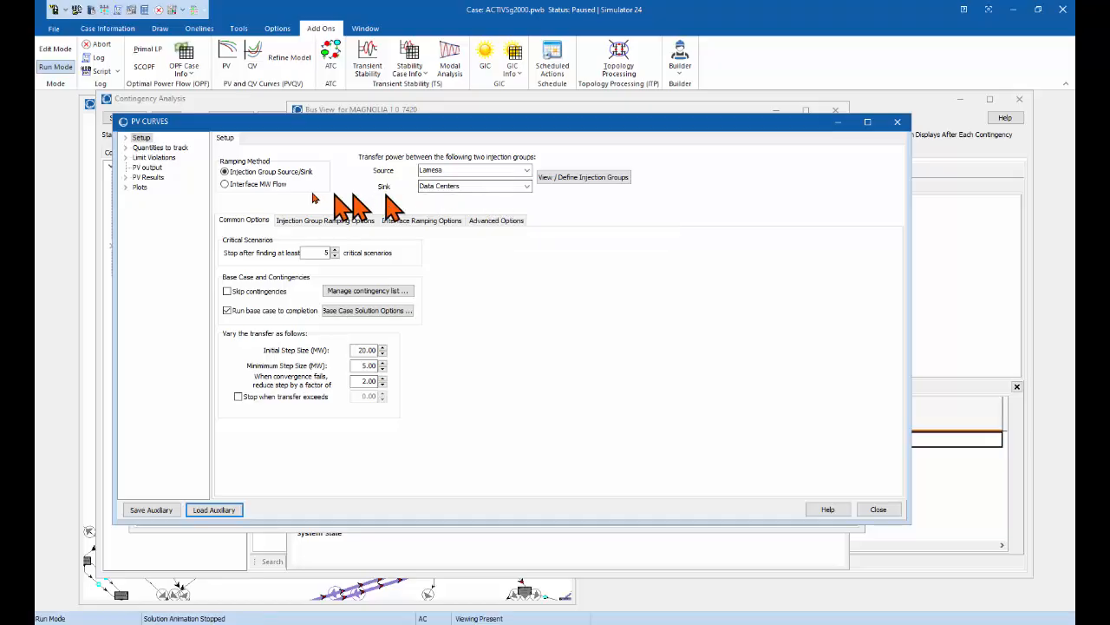
pyautogui.click(154, 168)
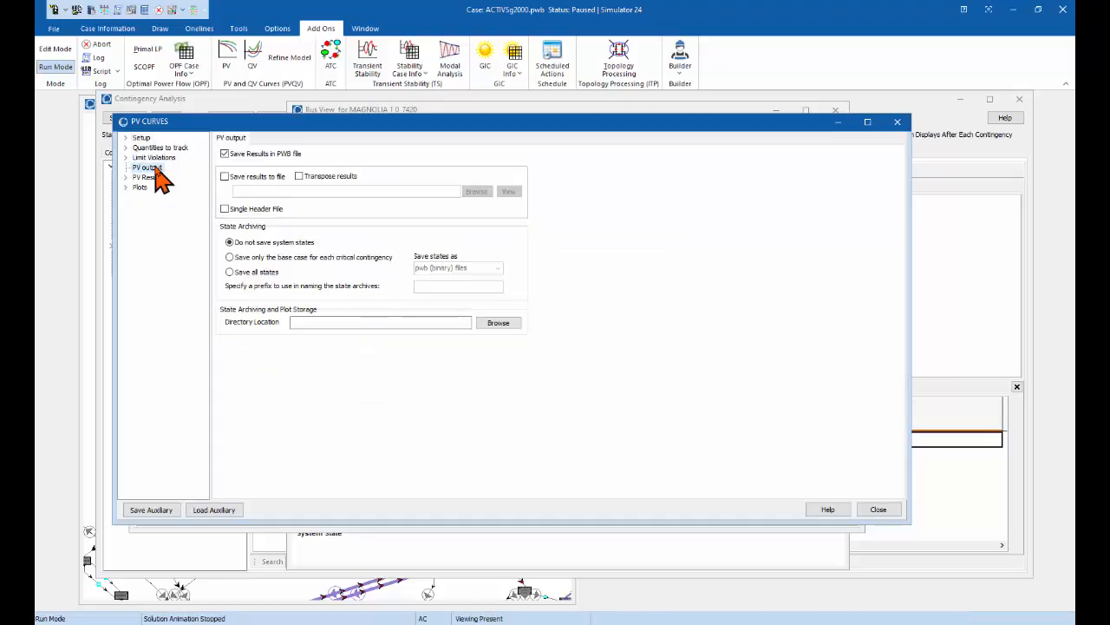
pyautogui.click(150, 177)
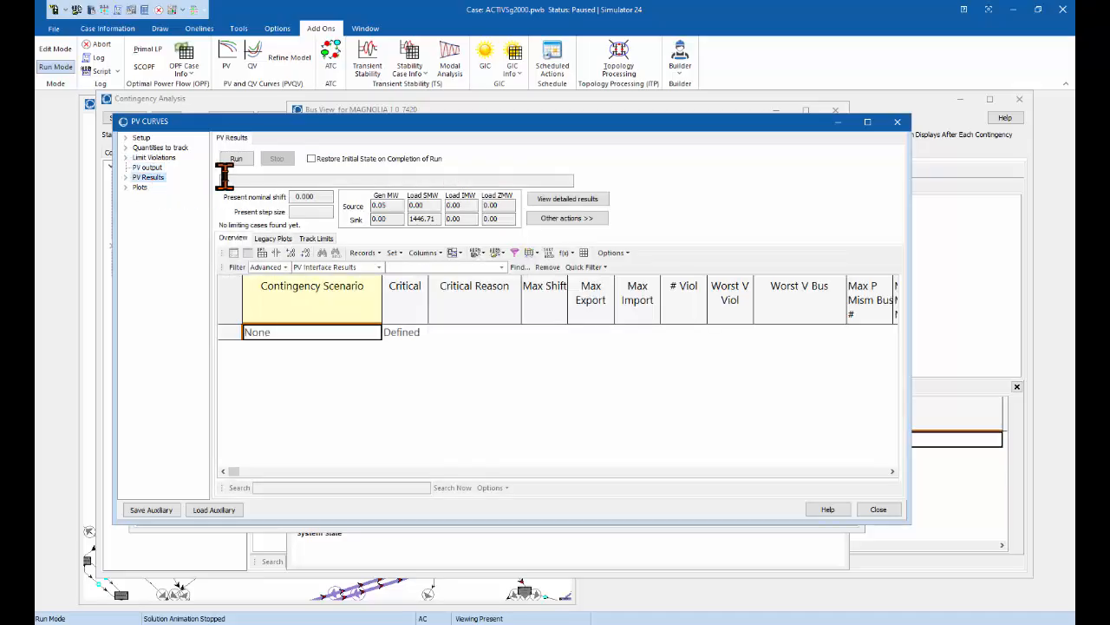
pyautogui.click(236, 159)
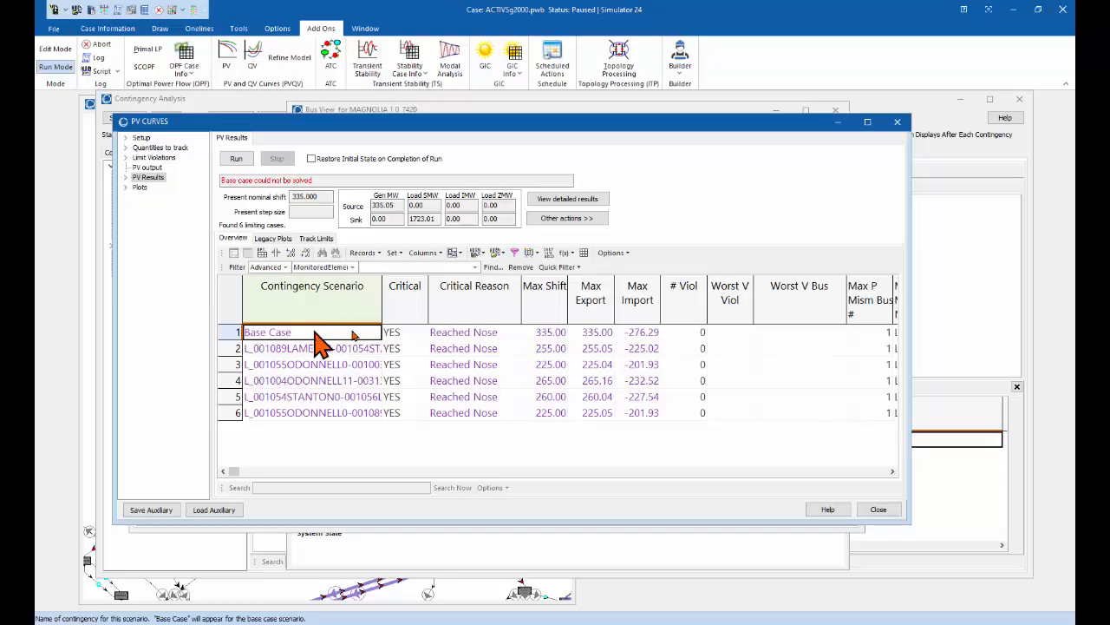
pyautogui.click(548, 304)
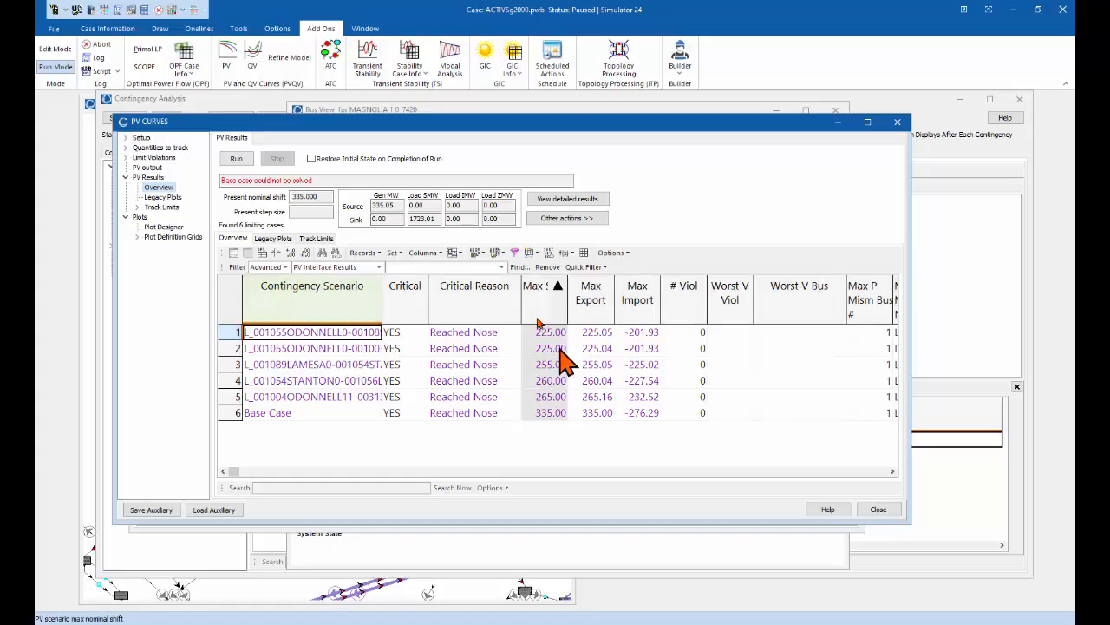
# Step: Generate the defined Bus_PU Volt plot for bus 1054 from the PV plot designer
pyautogui.click(165, 228)
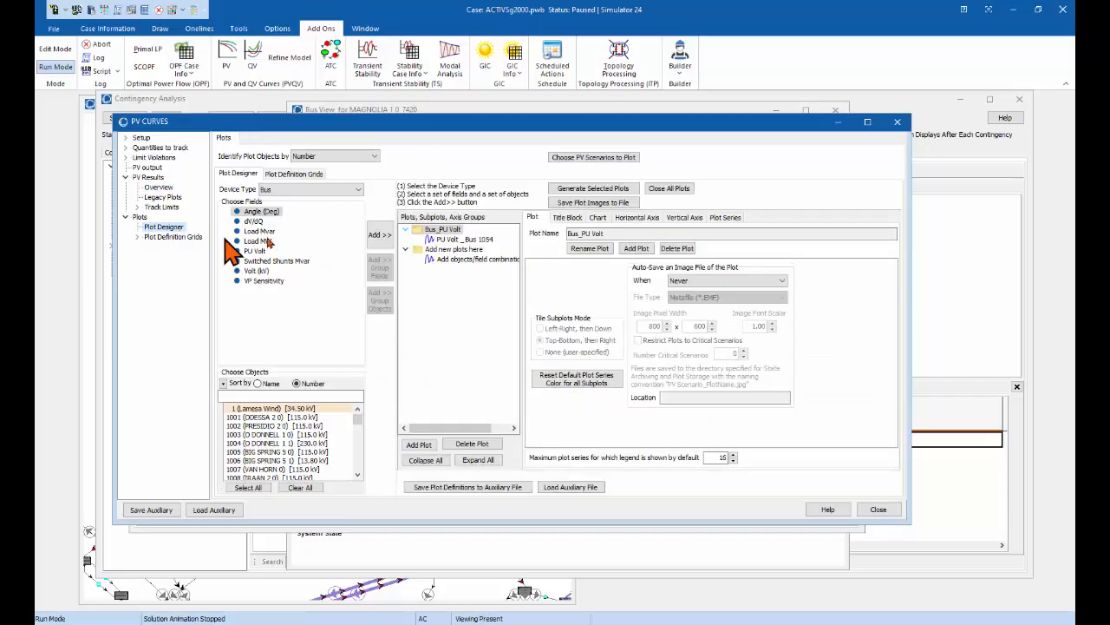
pyautogui.click(593, 189)
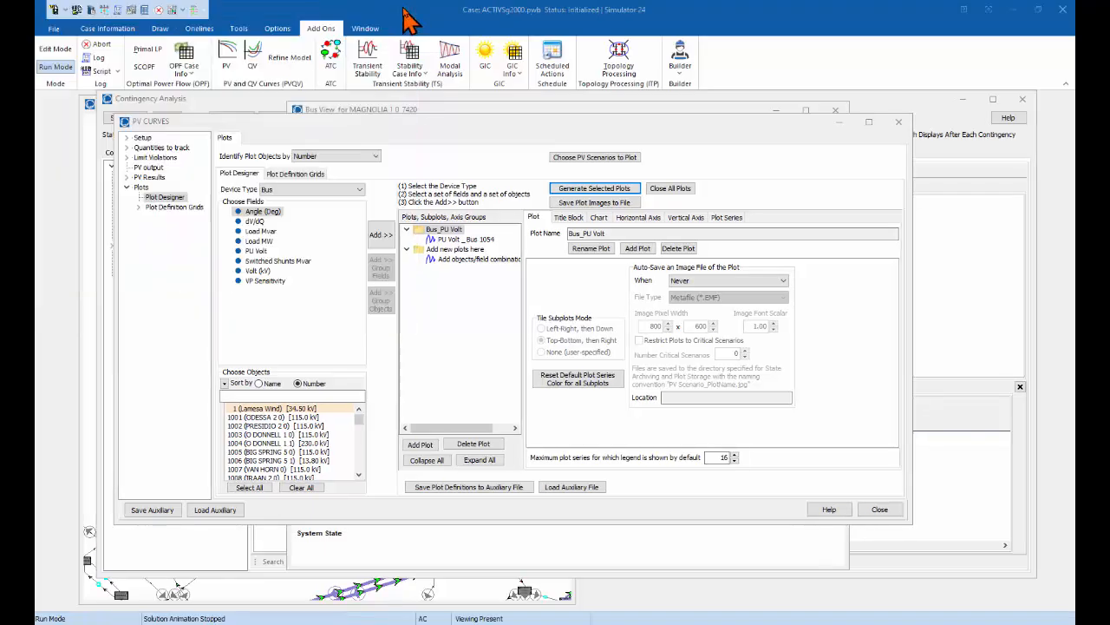
# Step: Run the QV curve analysis for Lamesa bus 1089 in the stressed transfer state and sort the results by ascending Qmin
pyautogui.click(402, 9)
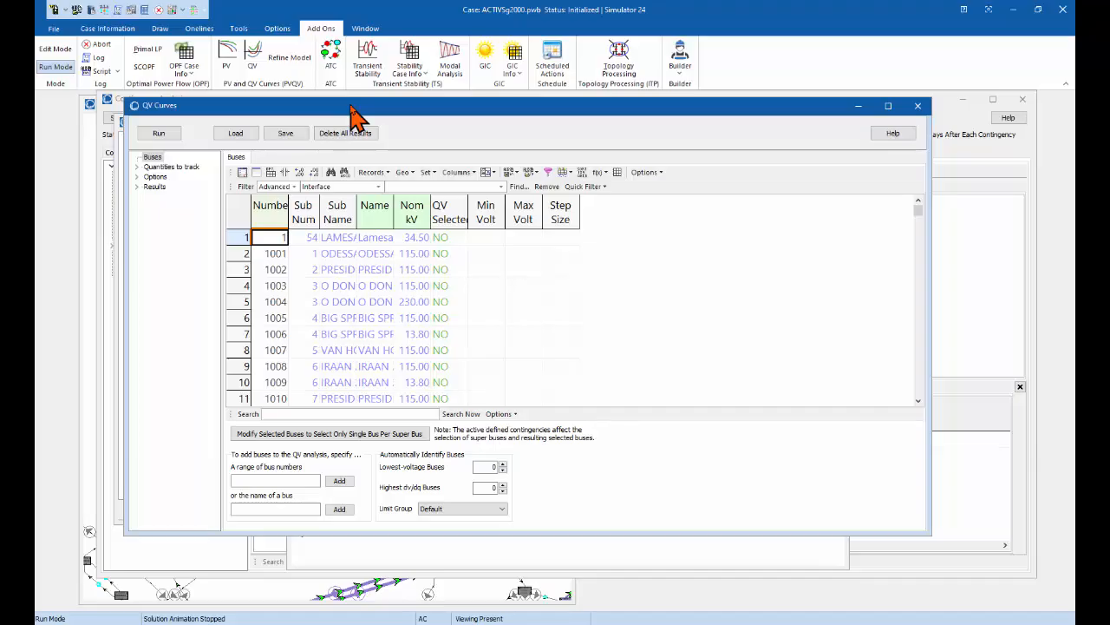
pyautogui.click(159, 134)
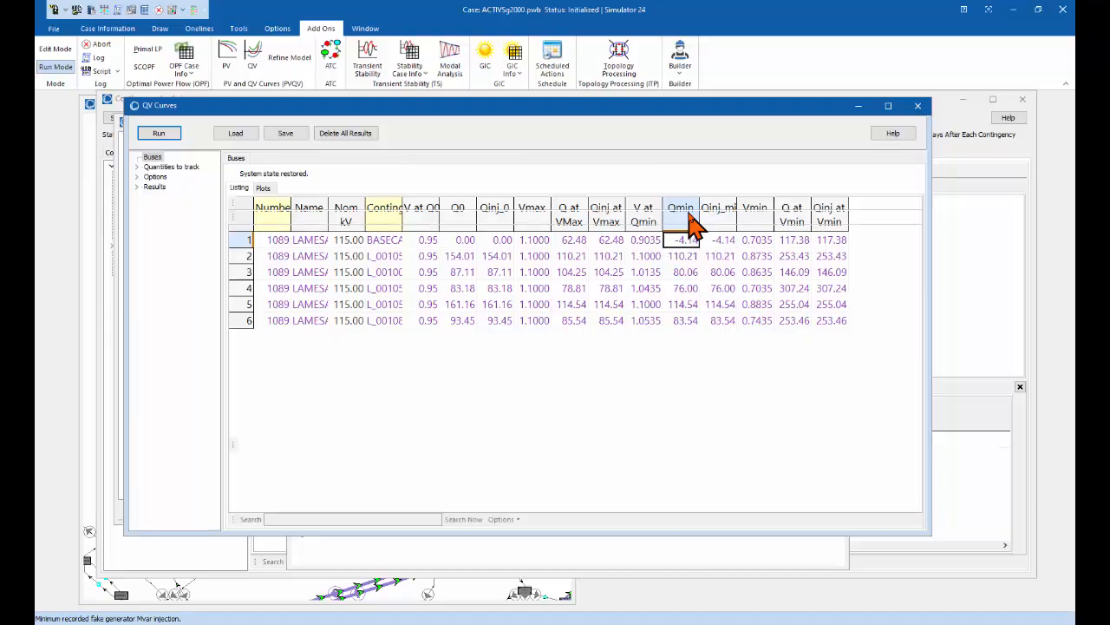
pyautogui.click(689, 225)
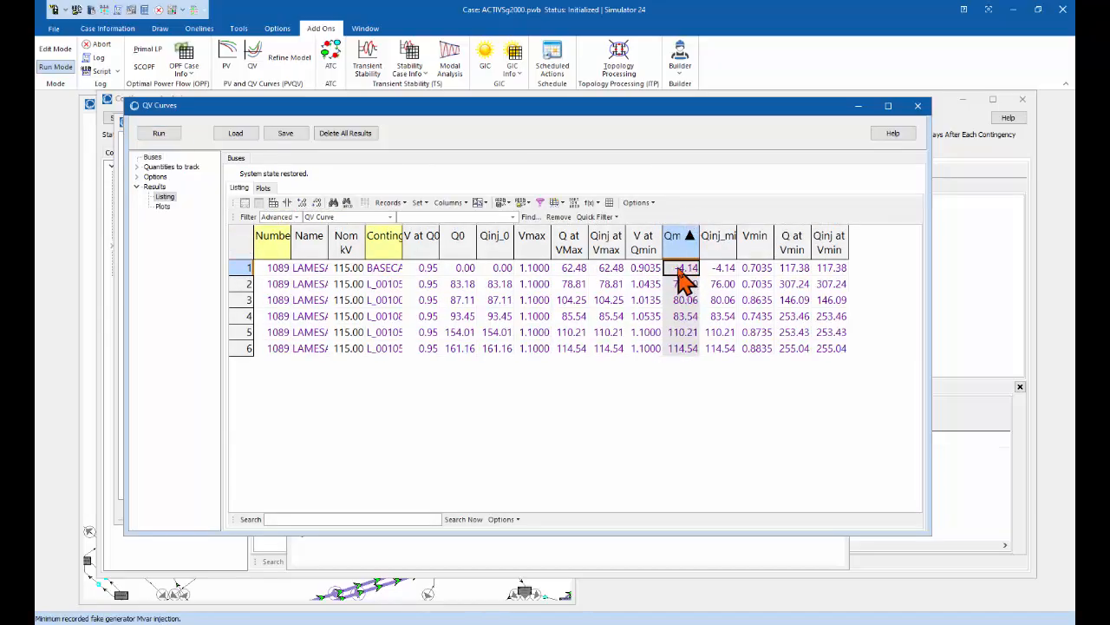
# Step: Plot the base case QV curve of Lamesa bus 1089, examine its minimum, and close the plot
pyautogui.rightClick(684, 276)
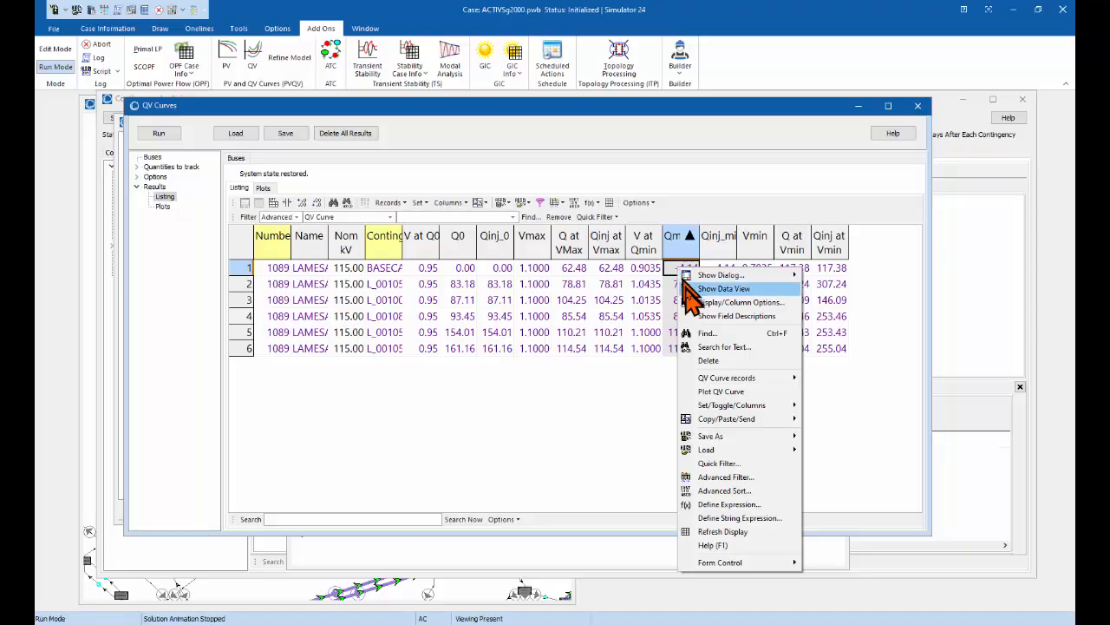
pyautogui.click(717, 392)
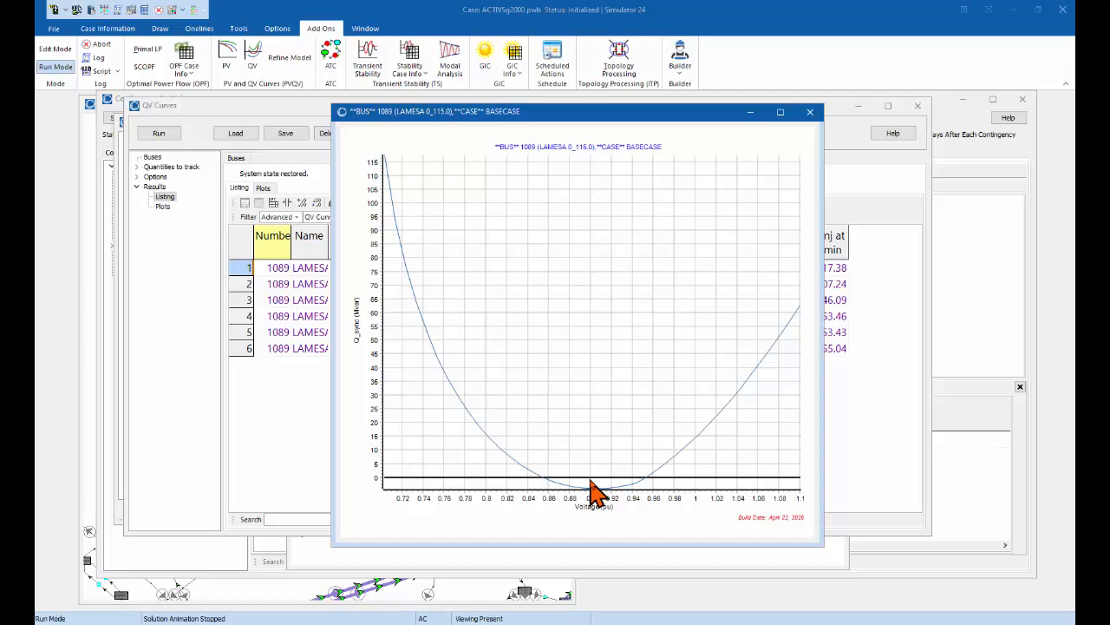
pyautogui.click(810, 113)
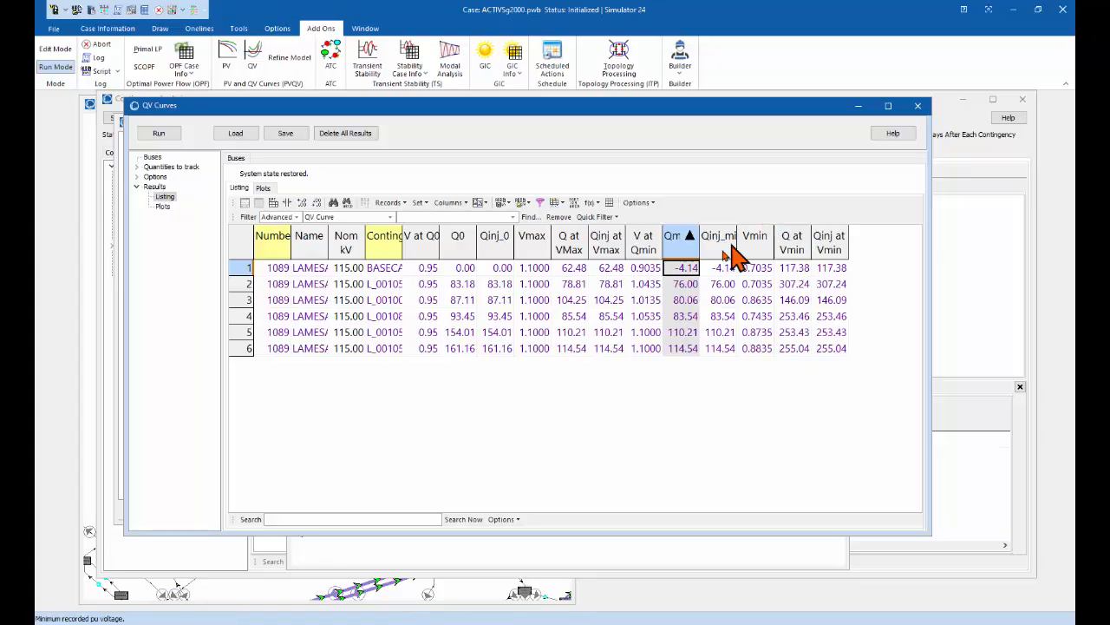
# Step: Plot the Lamesa bus QV curve for contingency L_001004ODONNELL11-003133SNYDER20C1, examine it, and close the plot
pyautogui.click(691, 304)
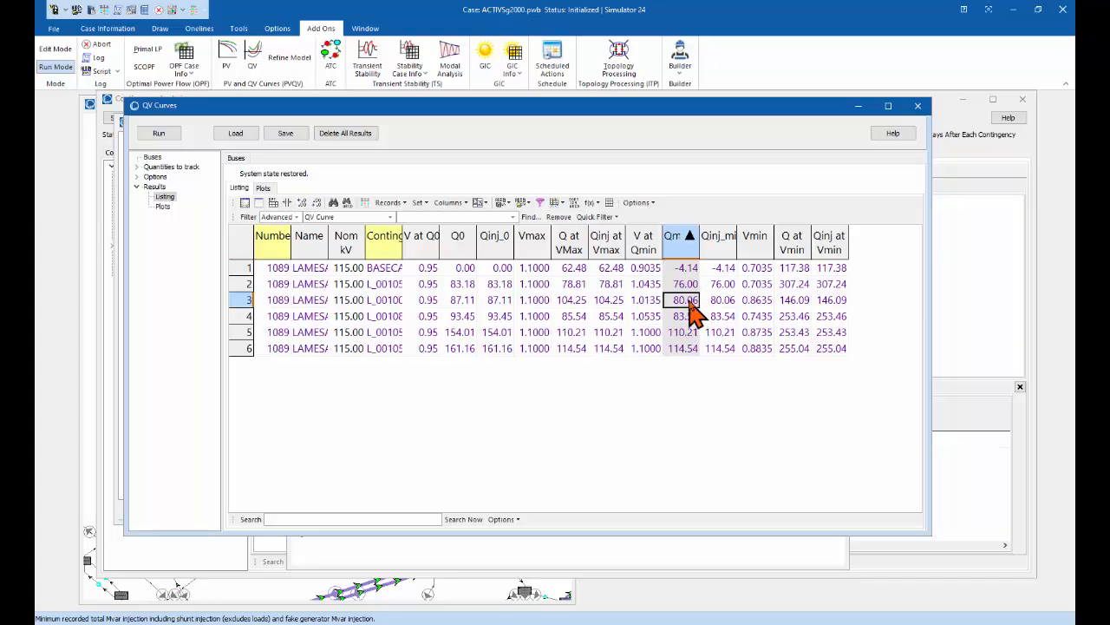
pyautogui.rightClick(690, 300)
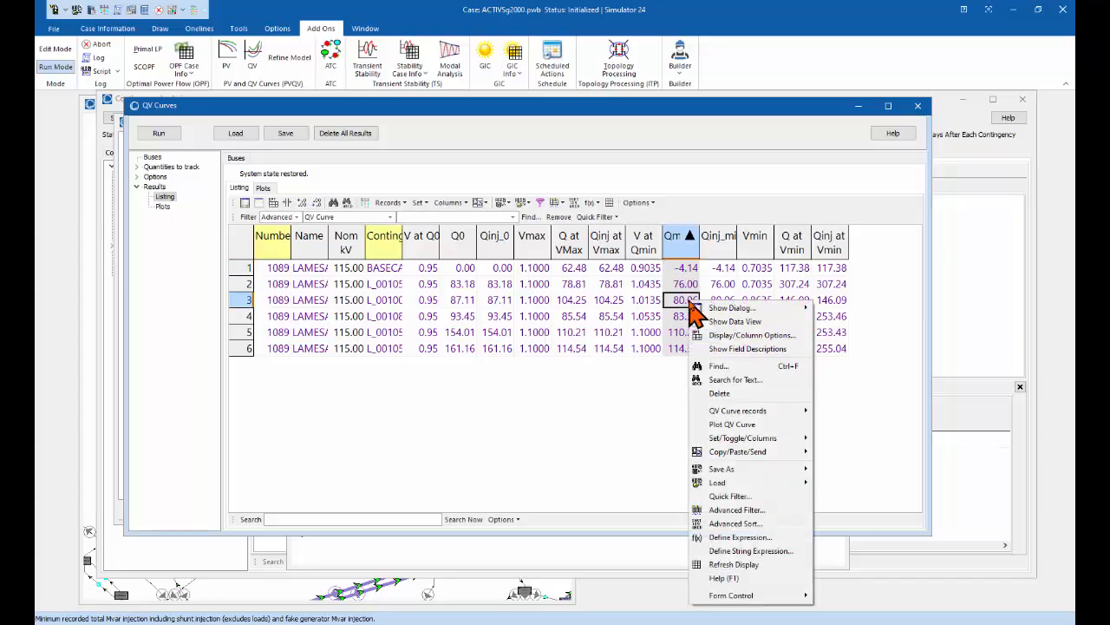
pyautogui.click(742, 423)
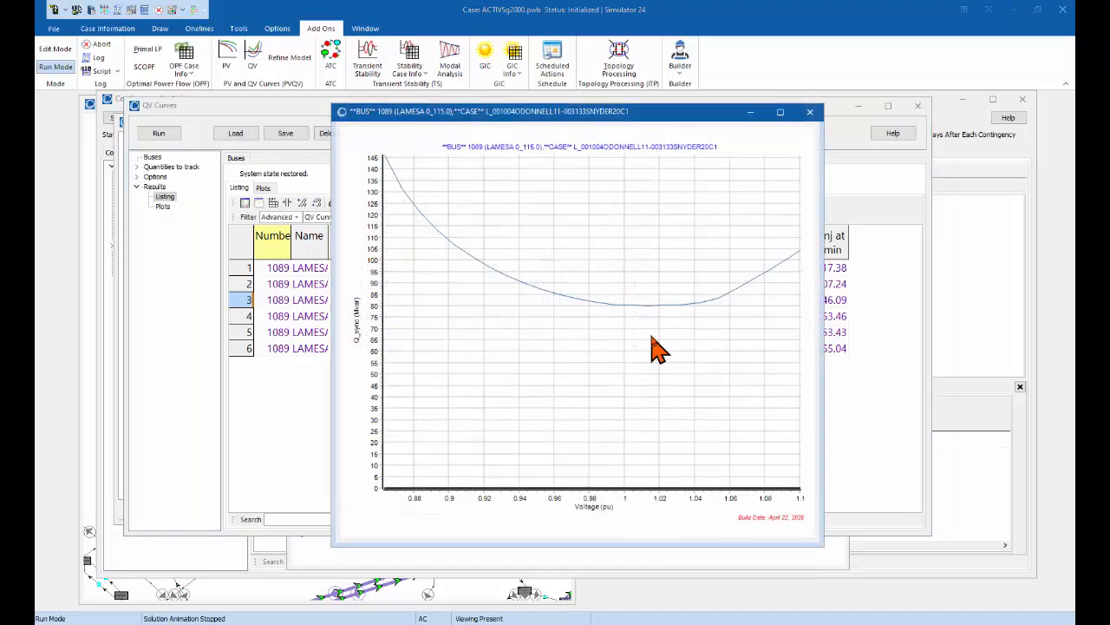
pyautogui.click(811, 113)
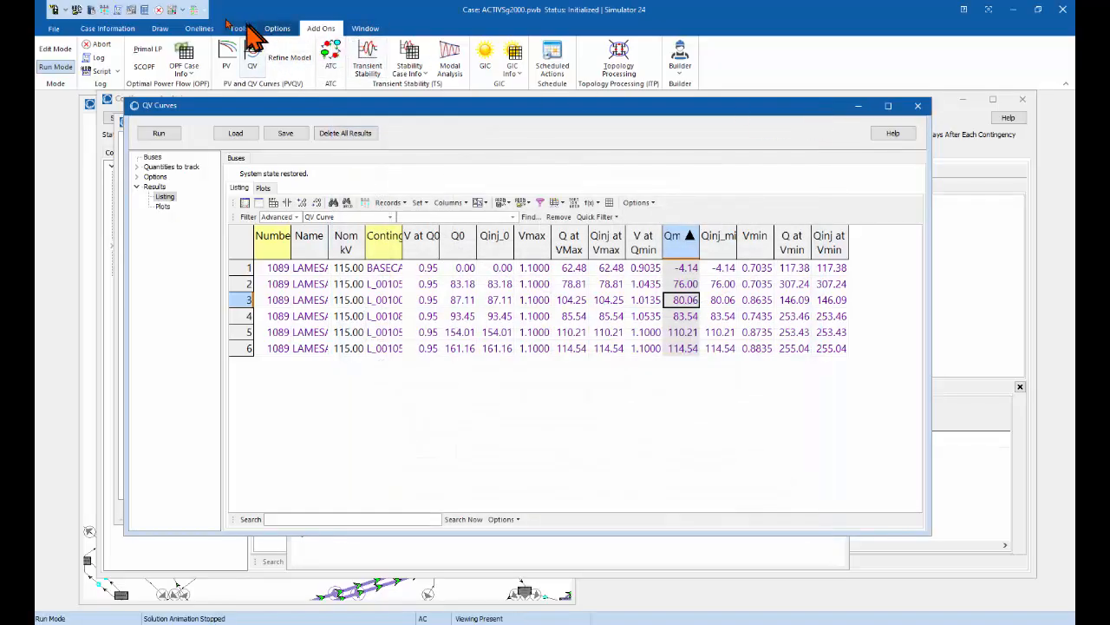
# Step: Return to the PV curves results and restore the initial system state
pyautogui.click(177, 11)
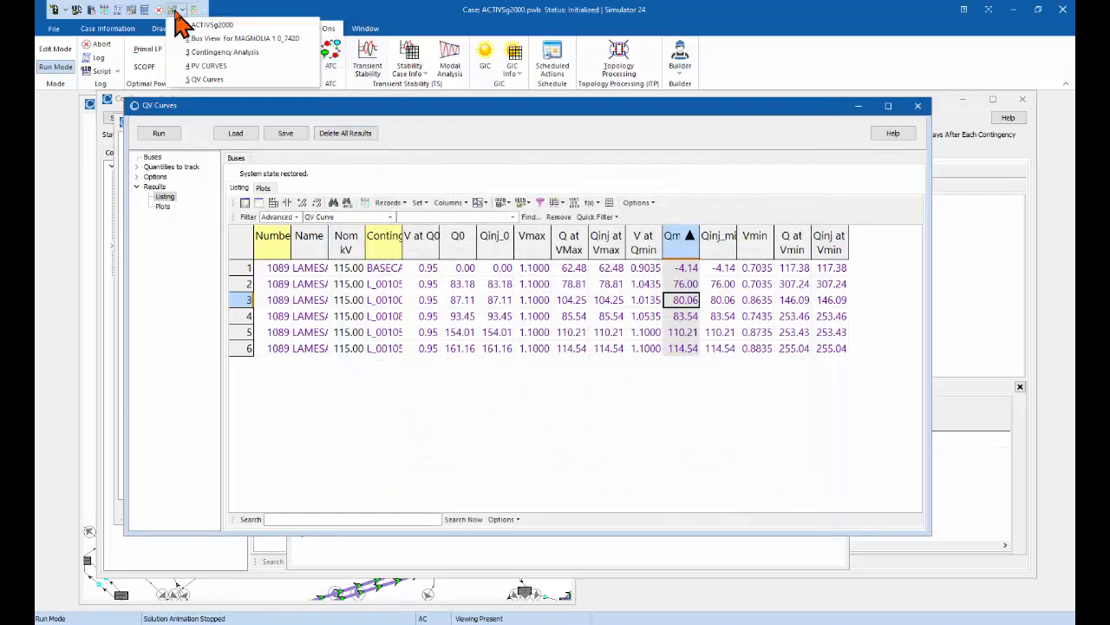
pyautogui.click(206, 66)
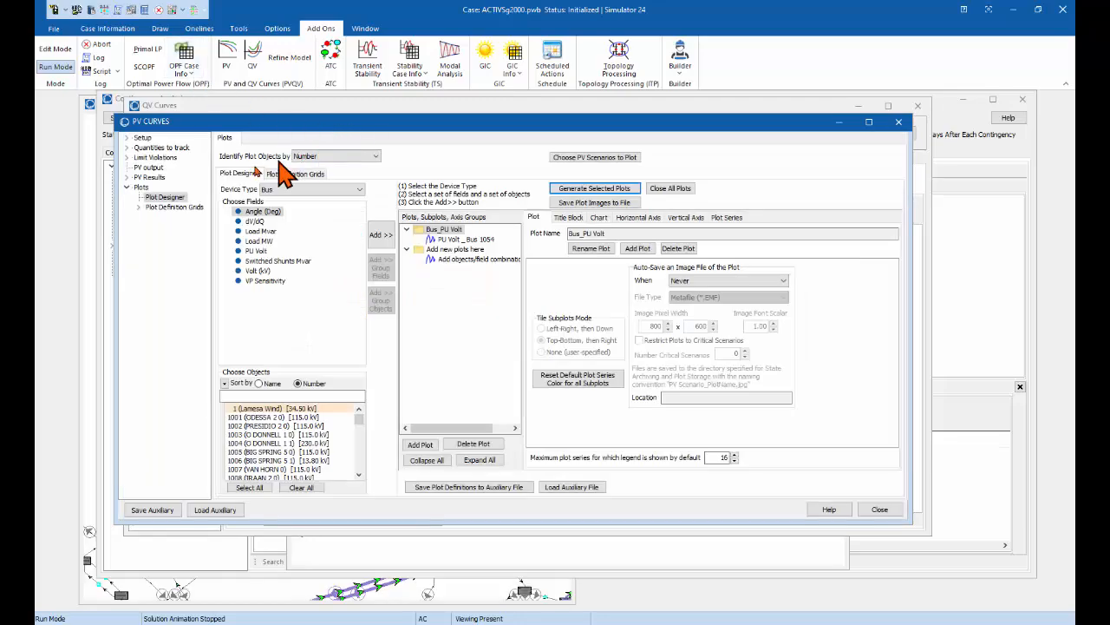
pyautogui.click(144, 176)
pyautogui.click(568, 217)
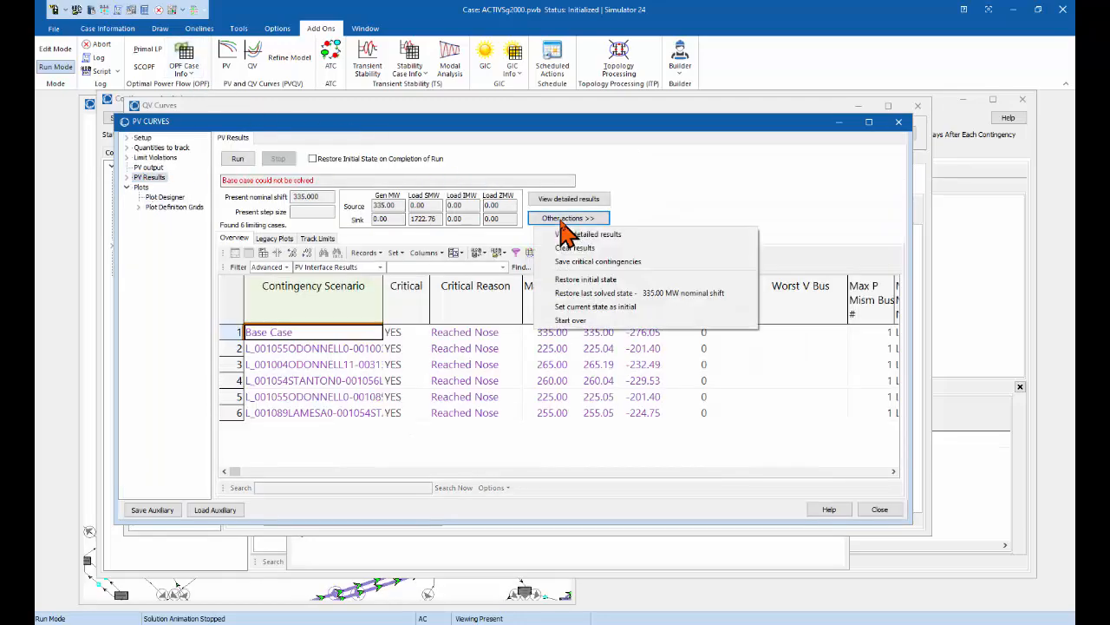
pyautogui.click(604, 286)
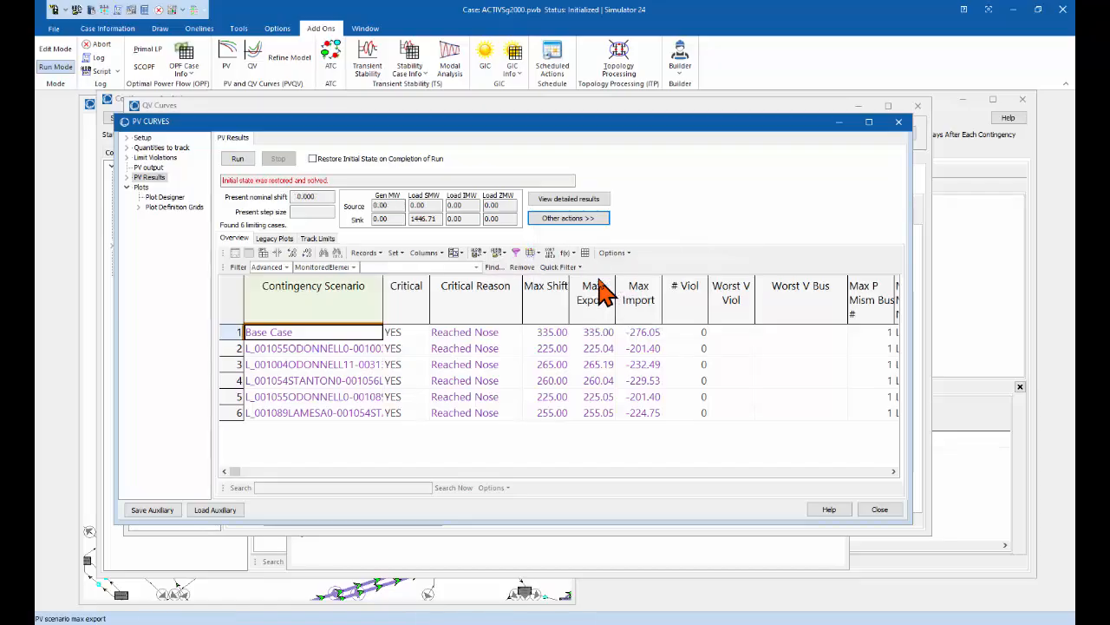
# Step: Rerun the QV analysis on the restored state and inspect the curve for contingency L_001055ODONNELL0-001003ODONNELL10C1
pyautogui.click(483, 110)
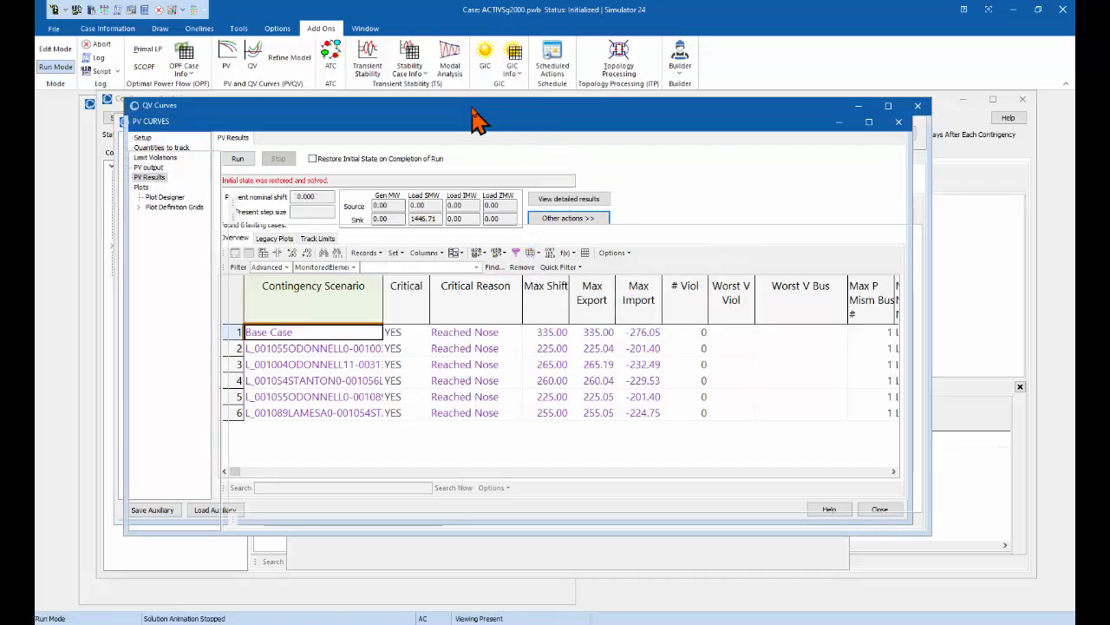
pyautogui.click(158, 134)
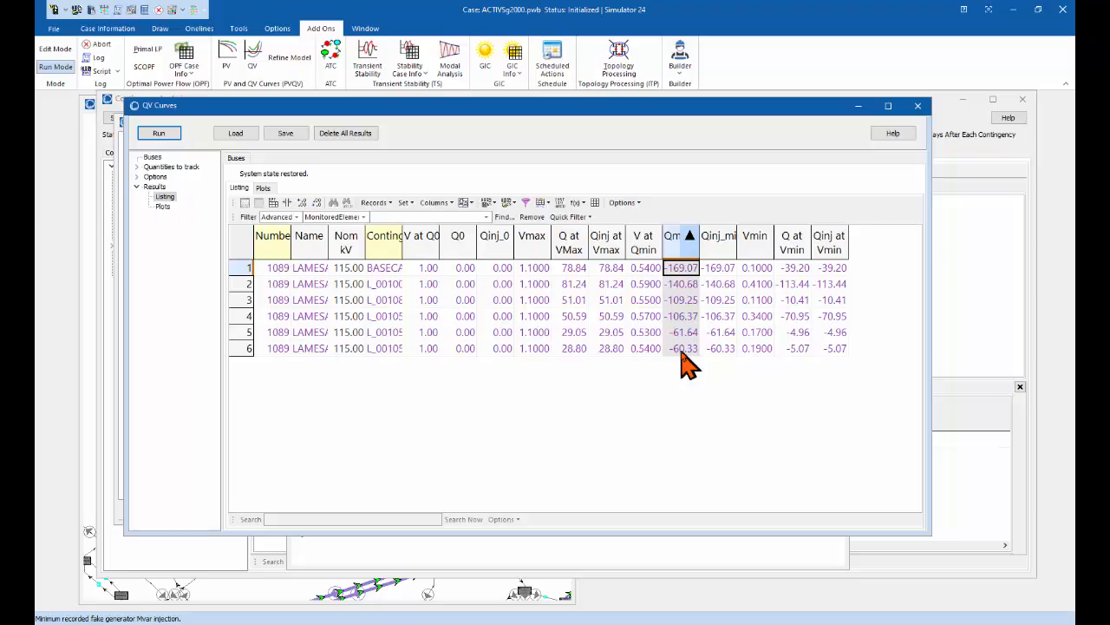
pyautogui.rightClick(686, 350)
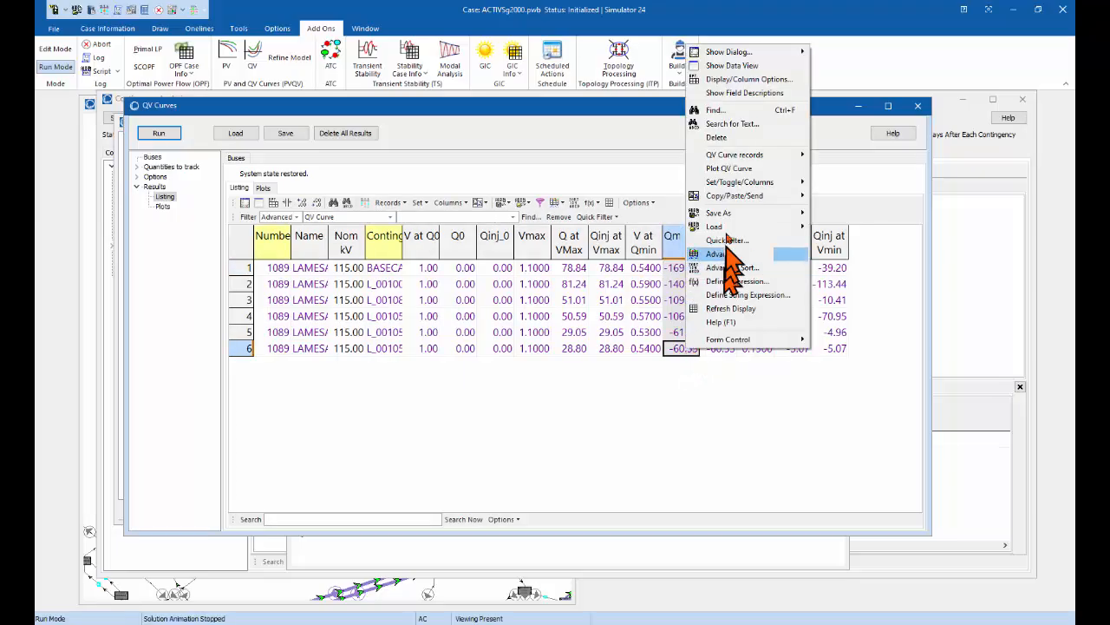
pyautogui.click(728, 168)
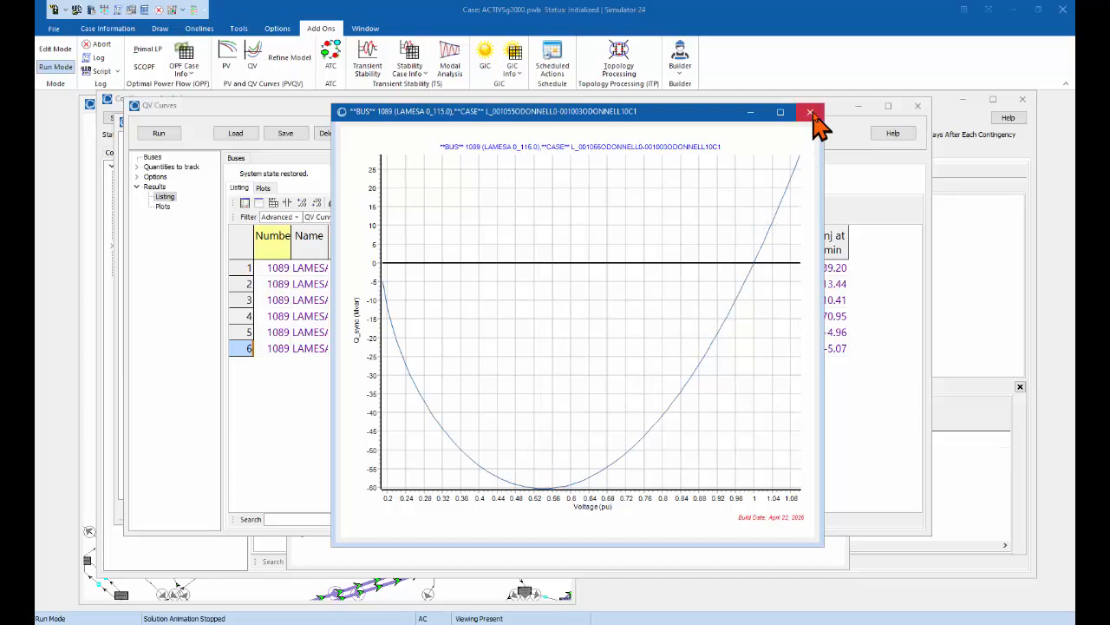
pyautogui.click(811, 113)
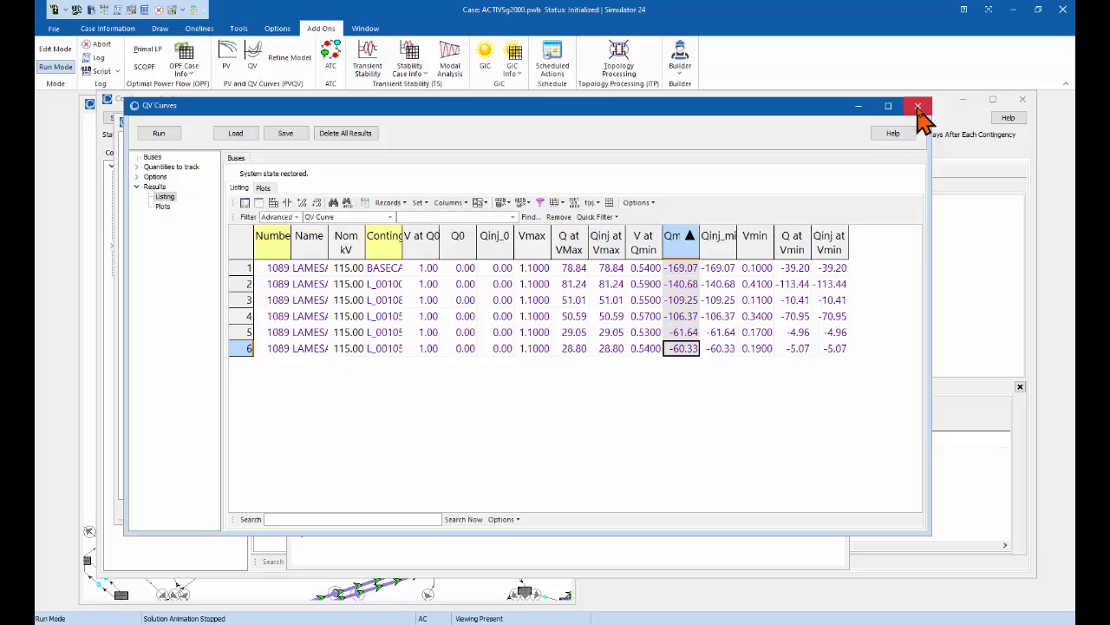
# Step: Close the QV Curves and PV Curves tools
pyautogui.click(918, 108)
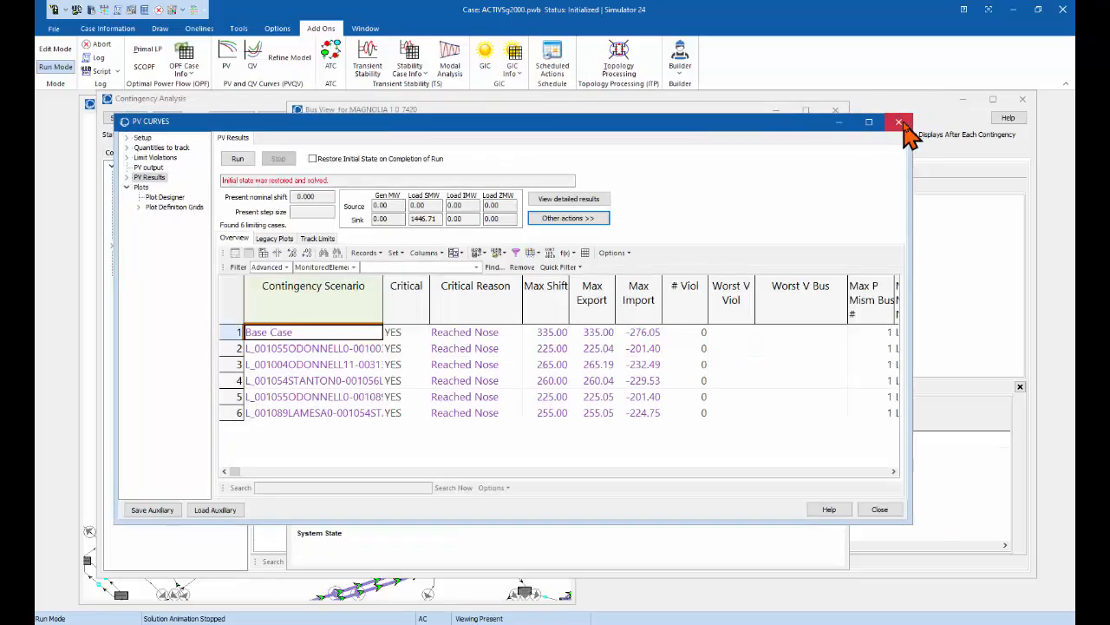
pyautogui.click(900, 122)
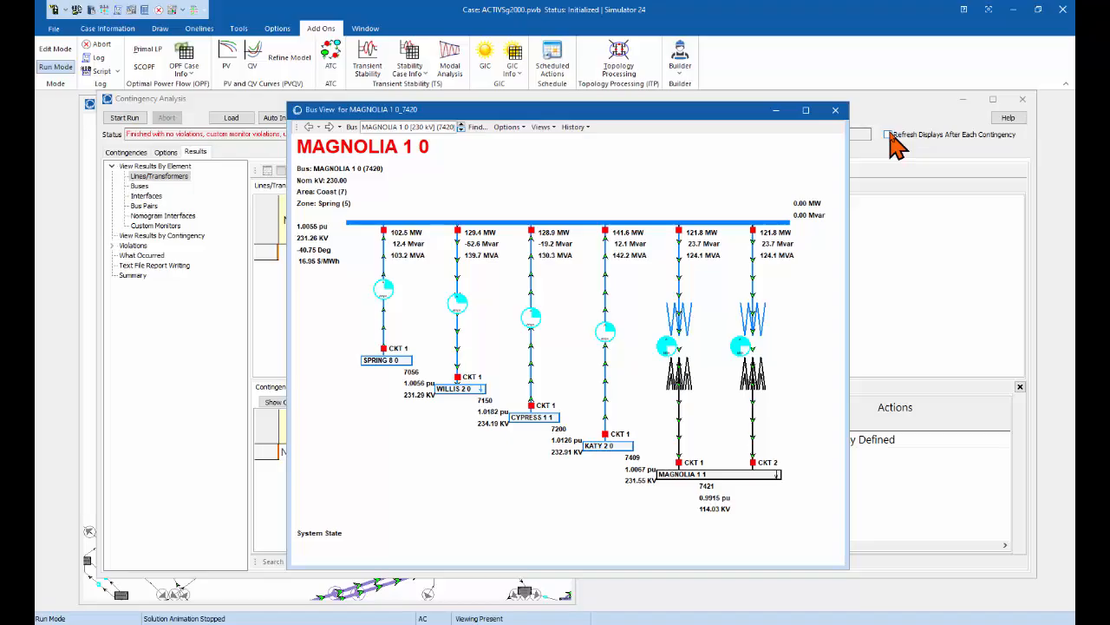
# Step: Open the Model Explorer and review the generators' linear cost curves
pyautogui.click(91, 14)
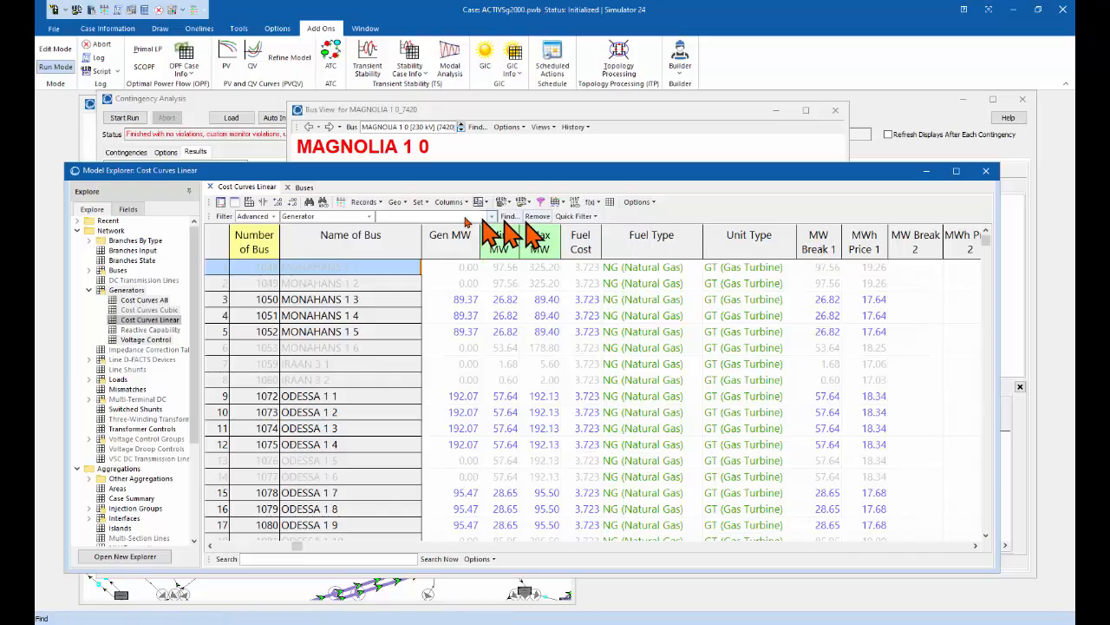
# Step: Solve the LP OPF and review the Bus MW Marginal Price Details
pyautogui.click(186, 69)
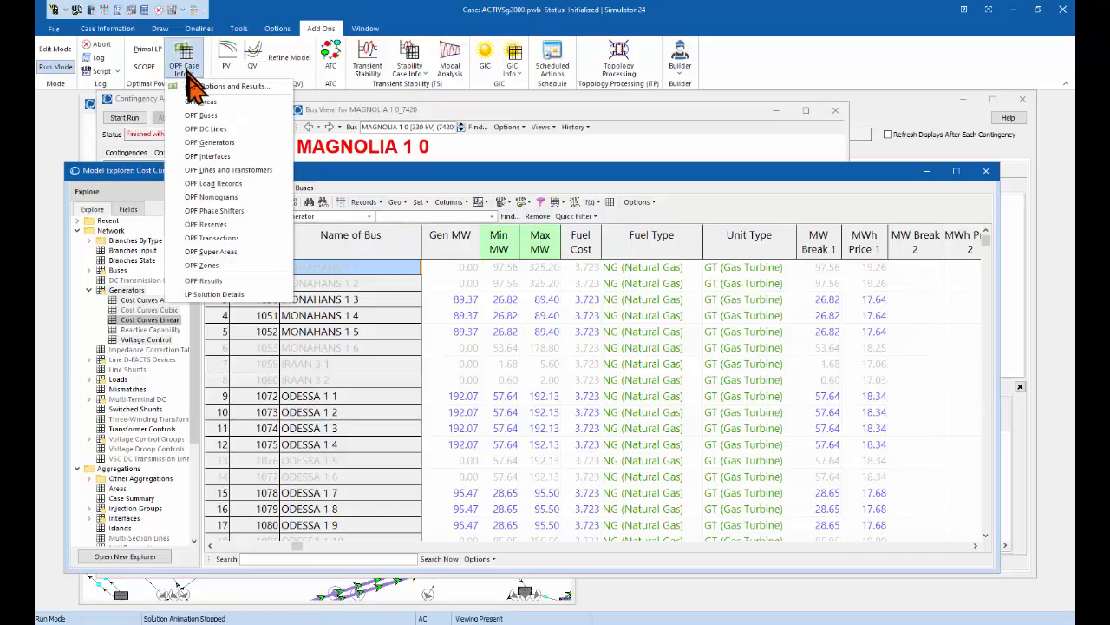
pyautogui.click(207, 87)
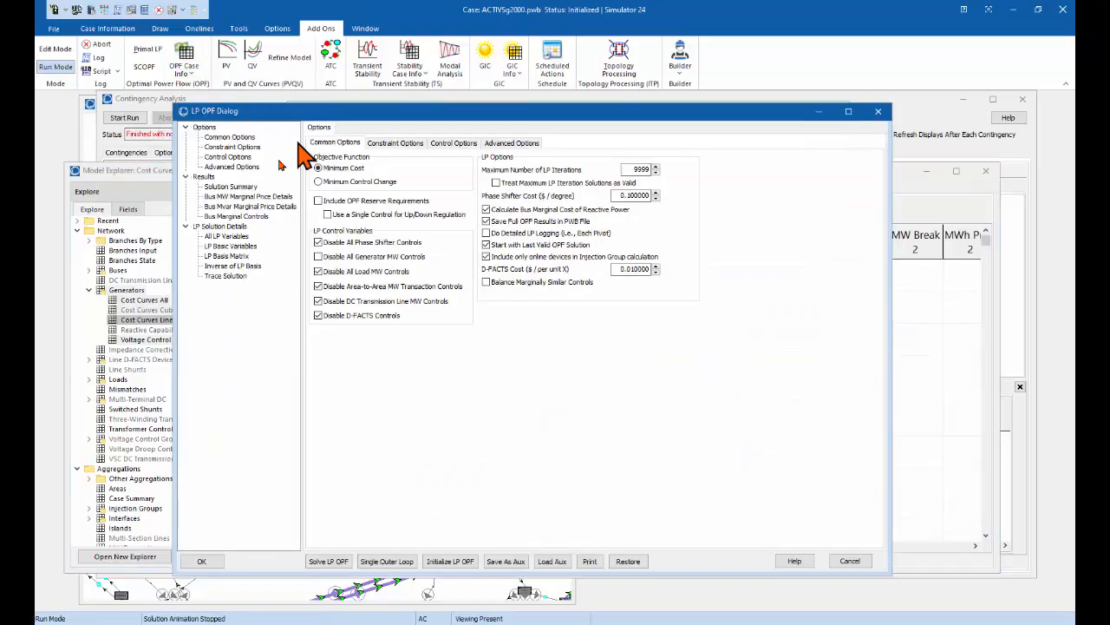
pyautogui.click(243, 186)
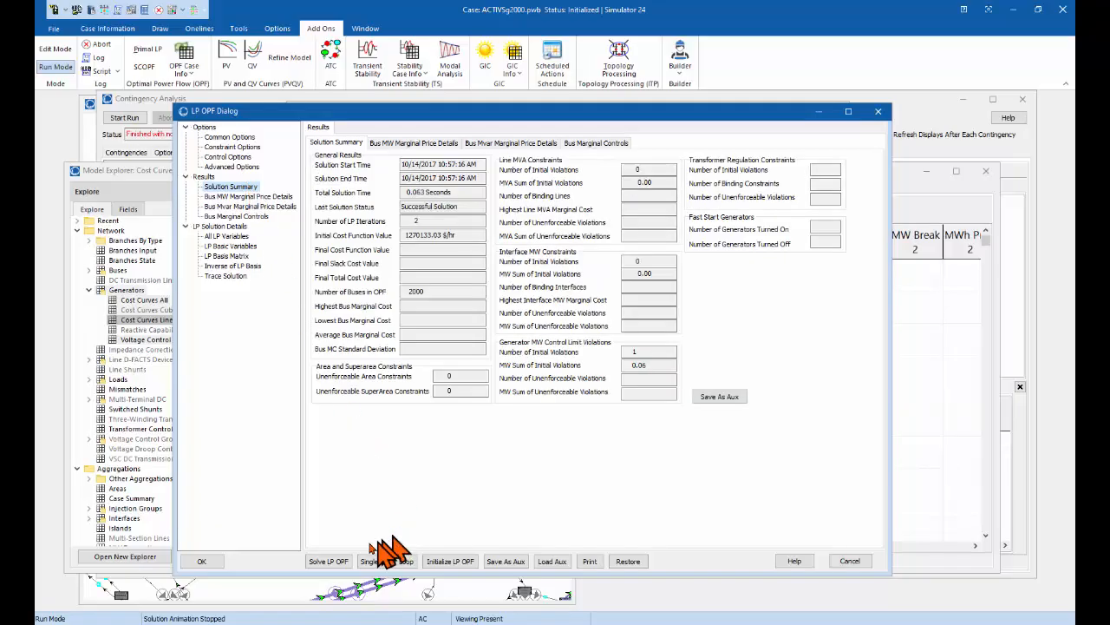
pyautogui.click(327, 561)
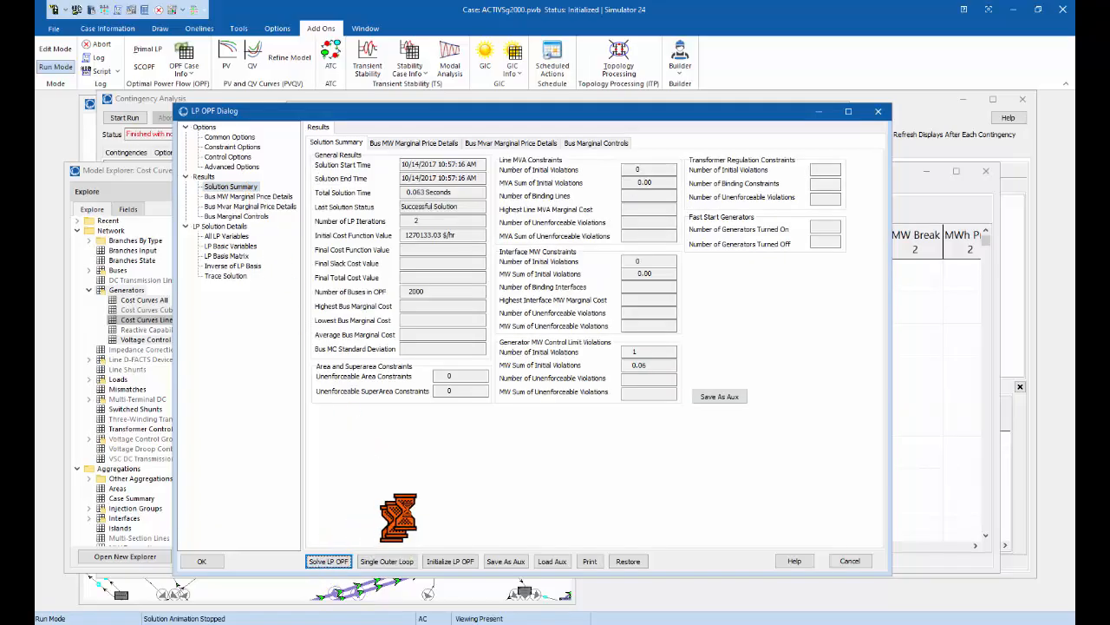
pyautogui.click(254, 197)
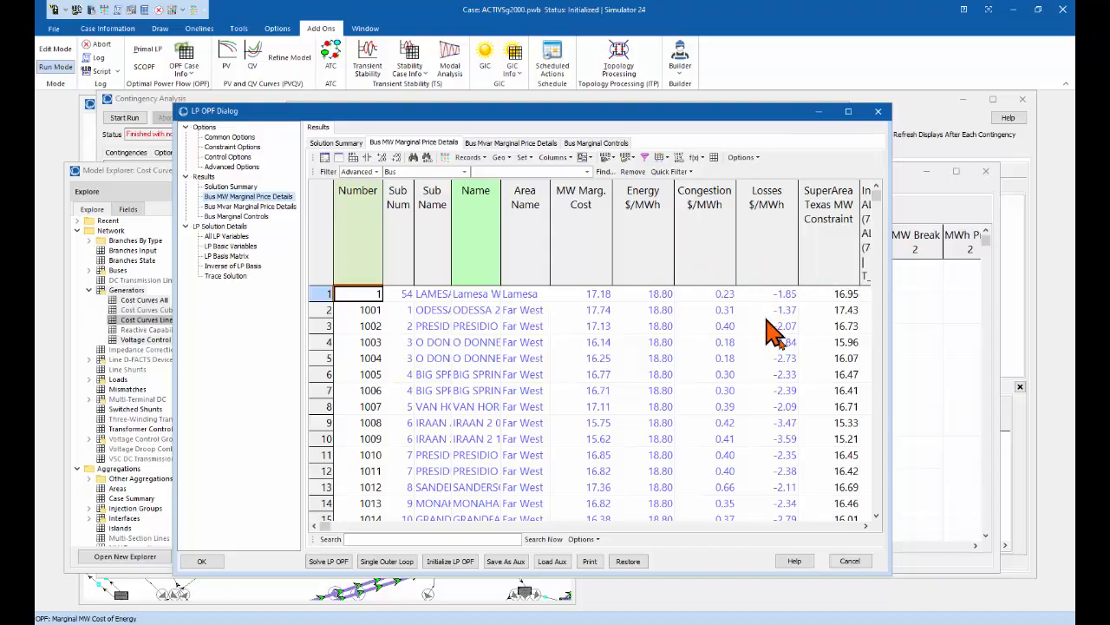
# Step: List the Optimal Power Flow interfaces in the Model Explorer and sort them by MW marginal cost in descending order
pyautogui.click(112, 173)
pyautogui.moveTo(195, 355); pyautogui.dragTo(199, 444)
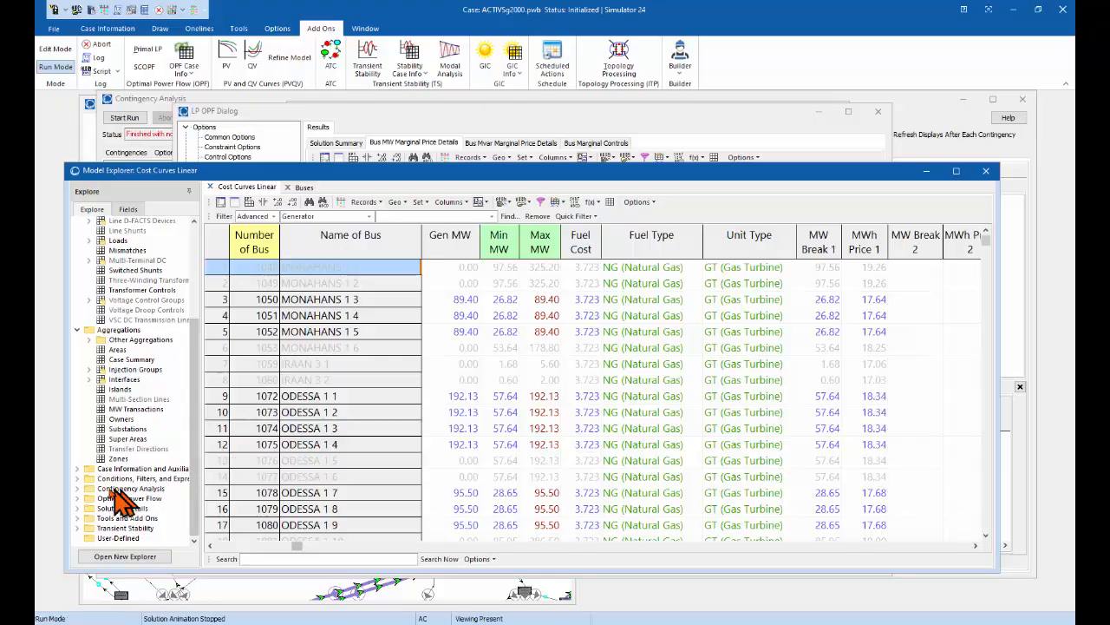
pyautogui.click(77, 498)
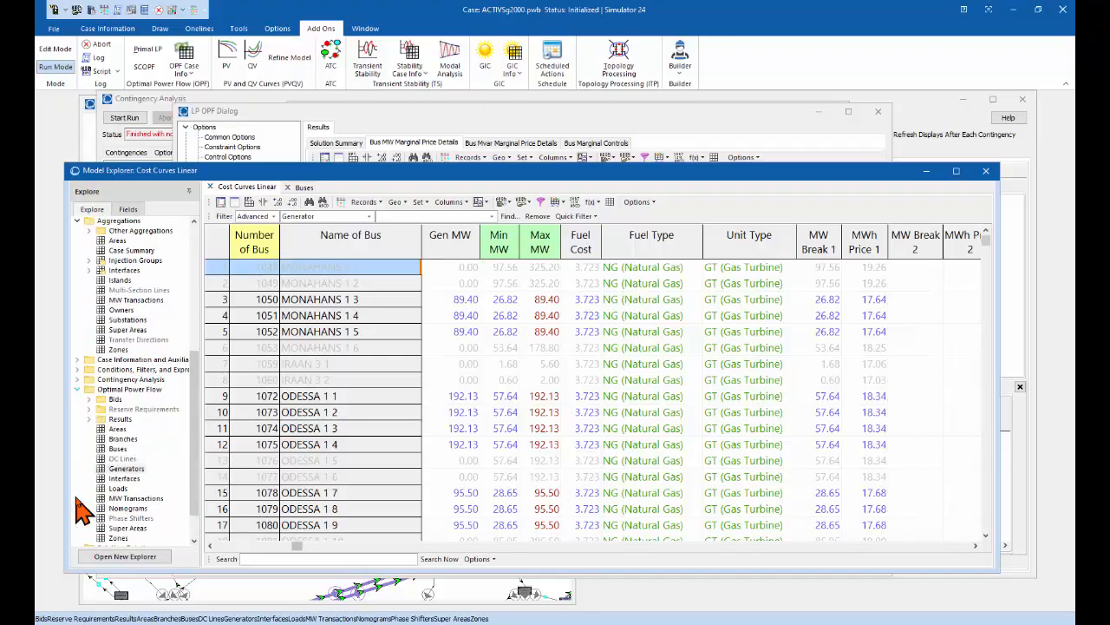
pyautogui.click(124, 471)
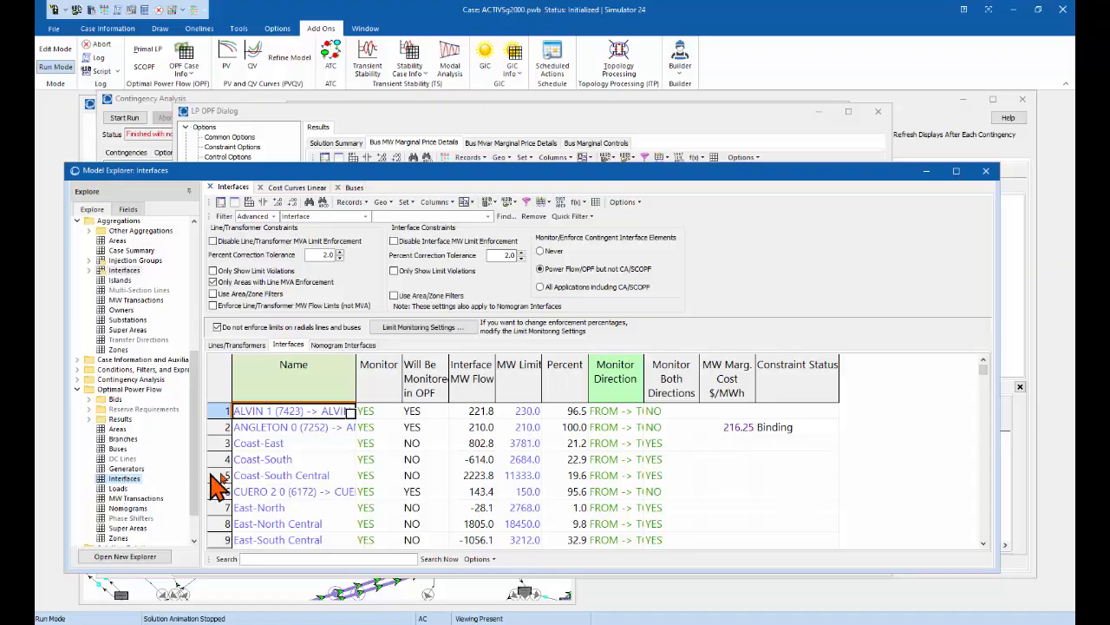
pyautogui.click(740, 395)
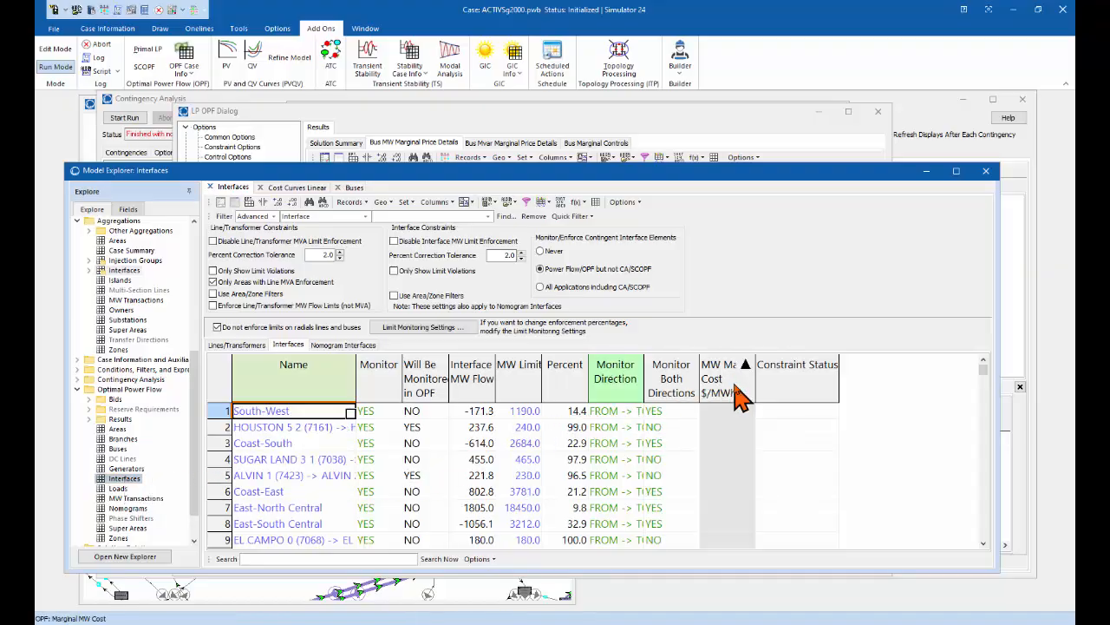
pyautogui.click(740, 395)
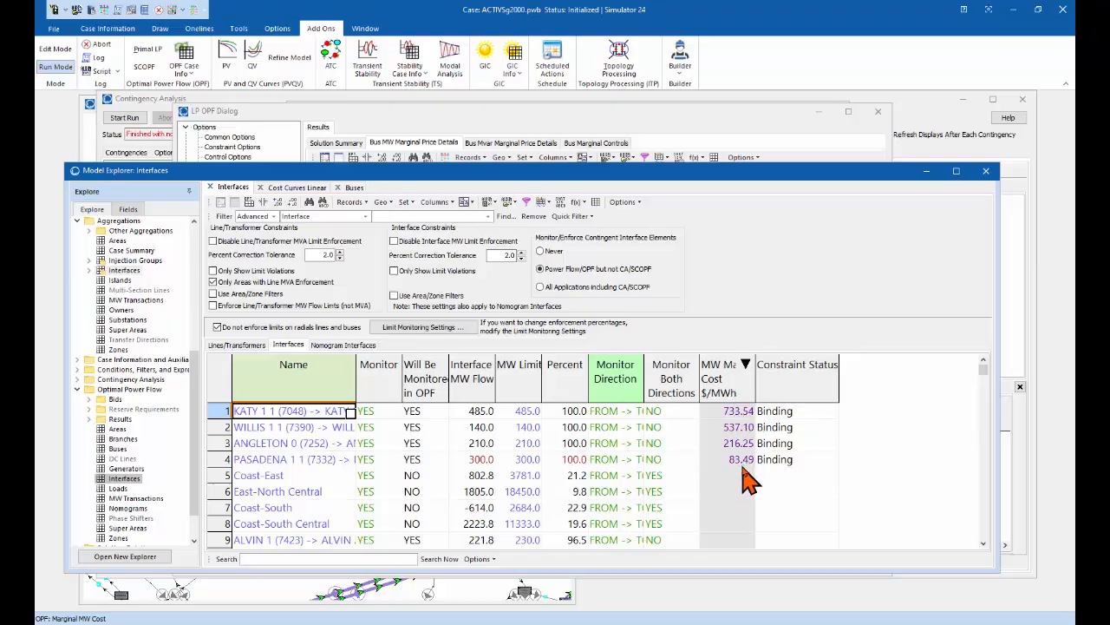
# Step: Bring up the ACTIVSg2000 oneline and apply the saved view Contour LMP
pyautogui.click(177, 11)
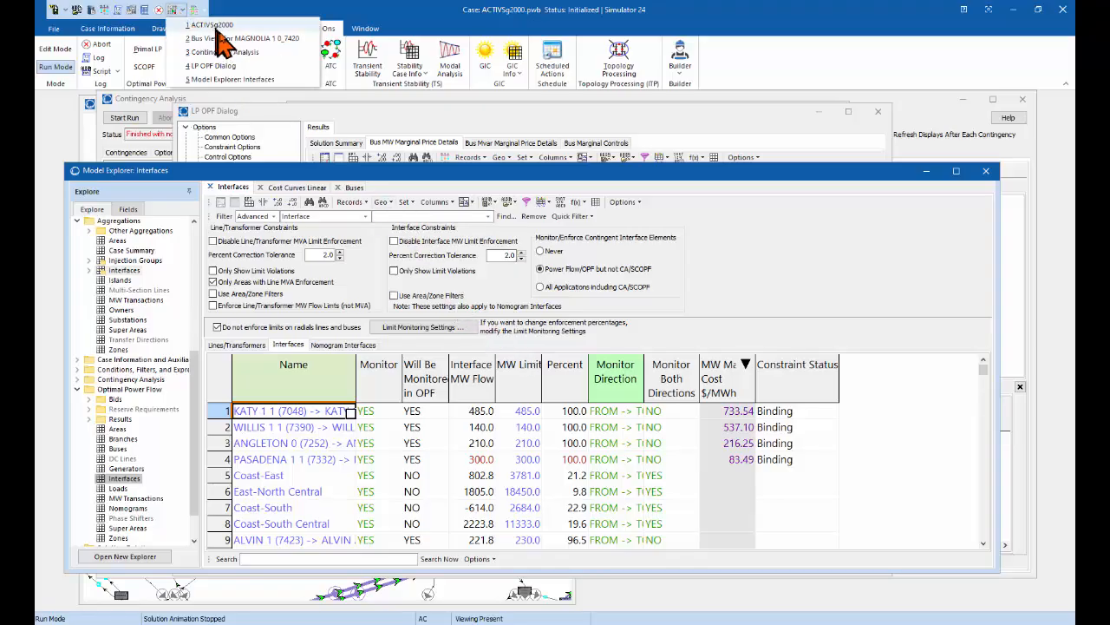
pyautogui.click(217, 25)
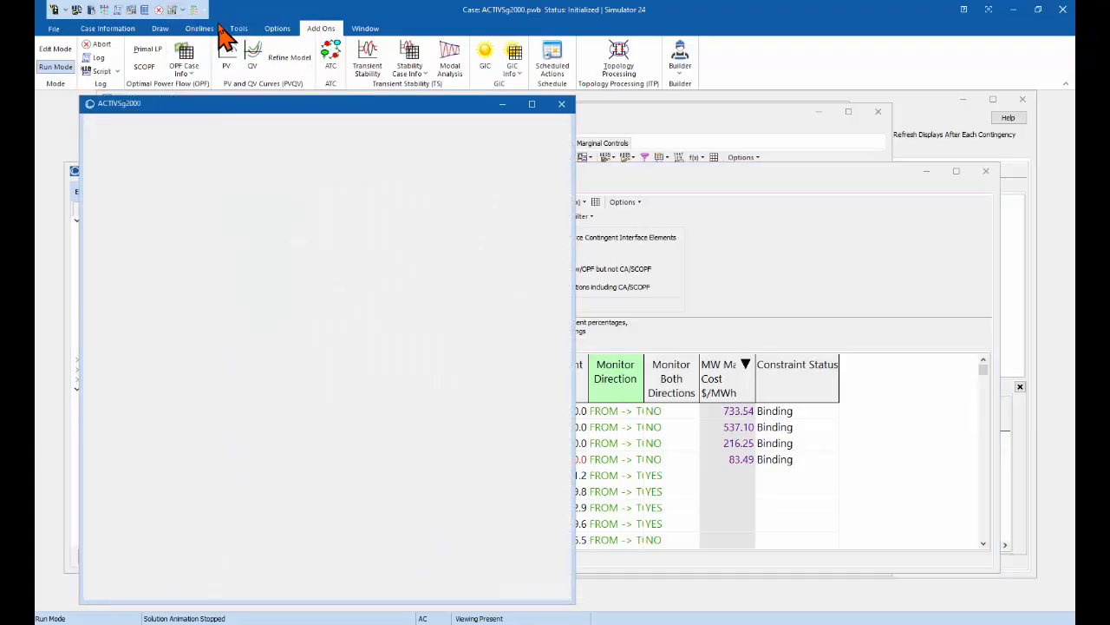
pyautogui.click(208, 28)
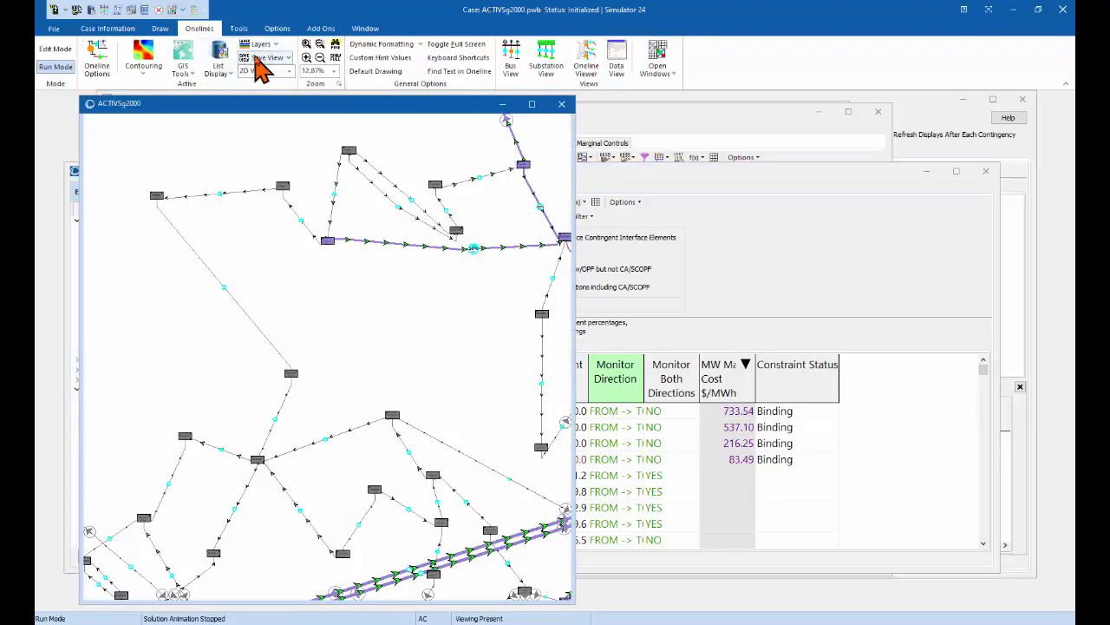
pyautogui.click(257, 59)
pyautogui.click(282, 100)
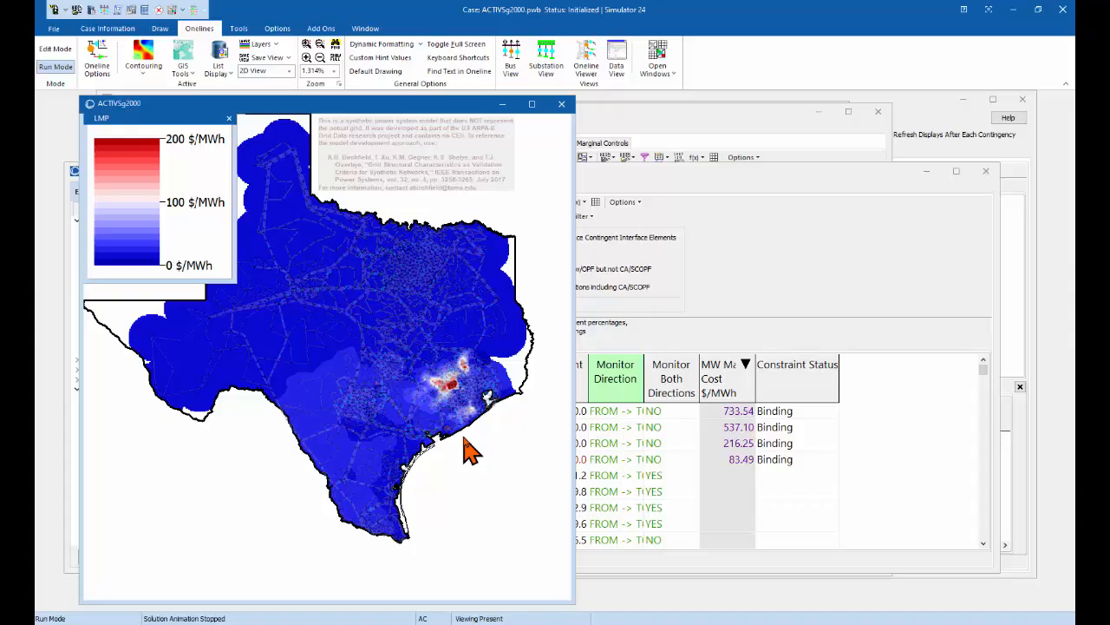
# Step: Switch the oneline to the saved view Wadsworth and open the Bus View for the 500 kV bus WADSWORTH 0 (7095)
pyautogui.click(271, 57)
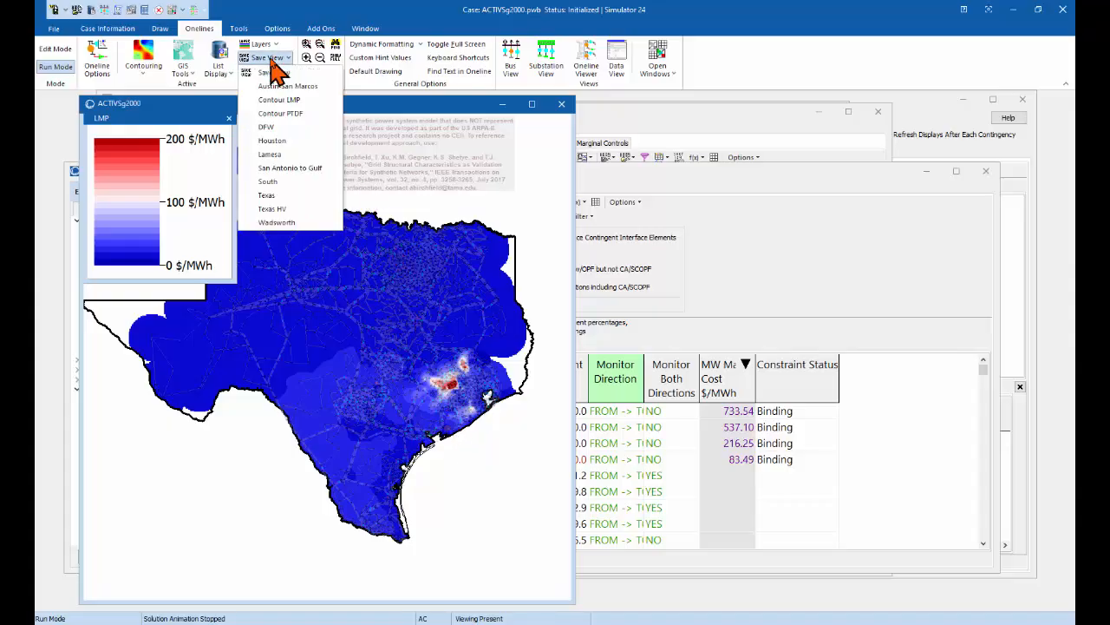
pyautogui.click(276, 222)
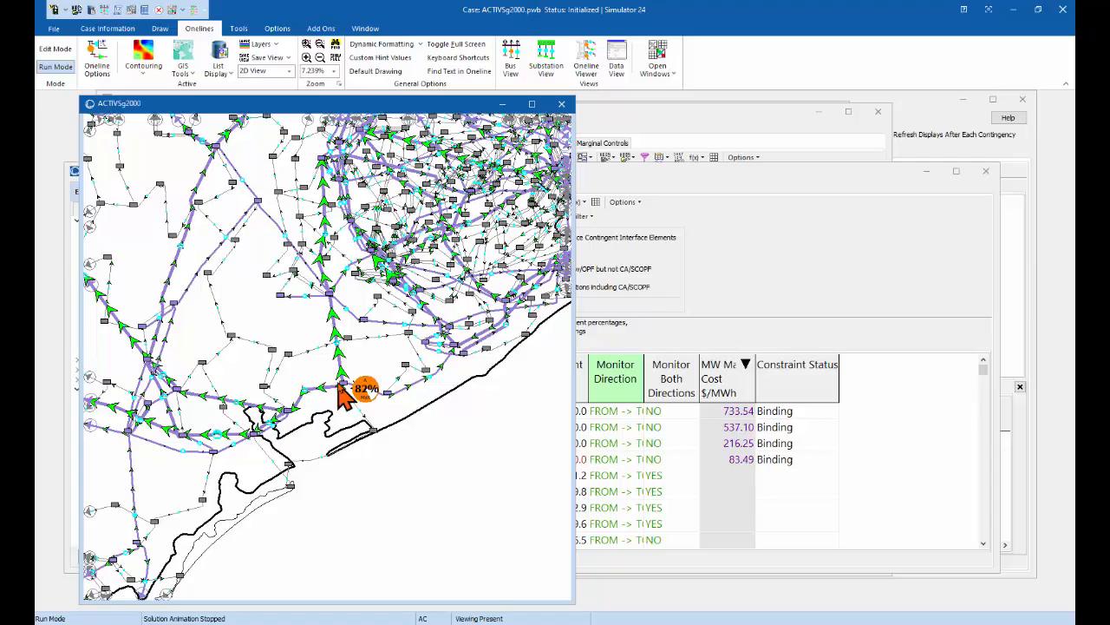
pyautogui.rightClick(343, 384)
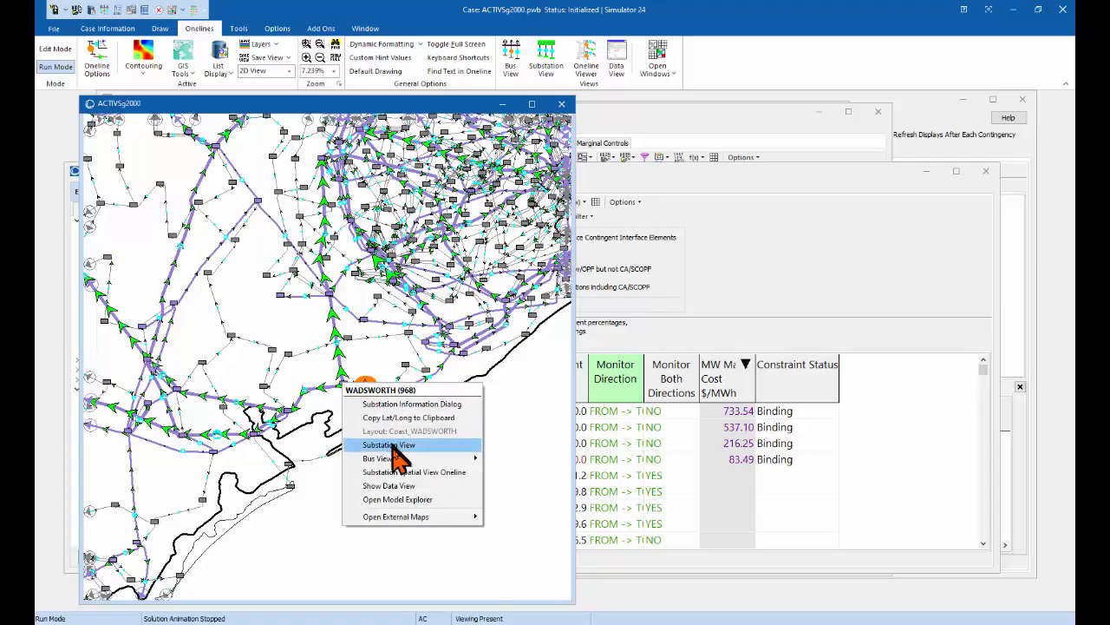
pyautogui.moveTo(395, 459)
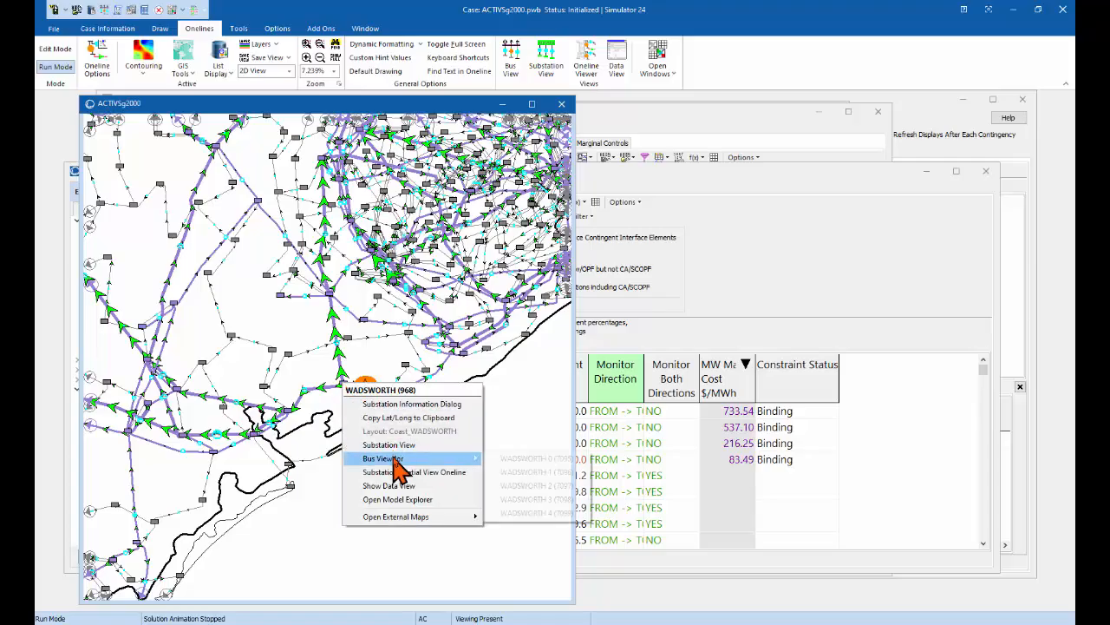
pyautogui.click(536, 459)
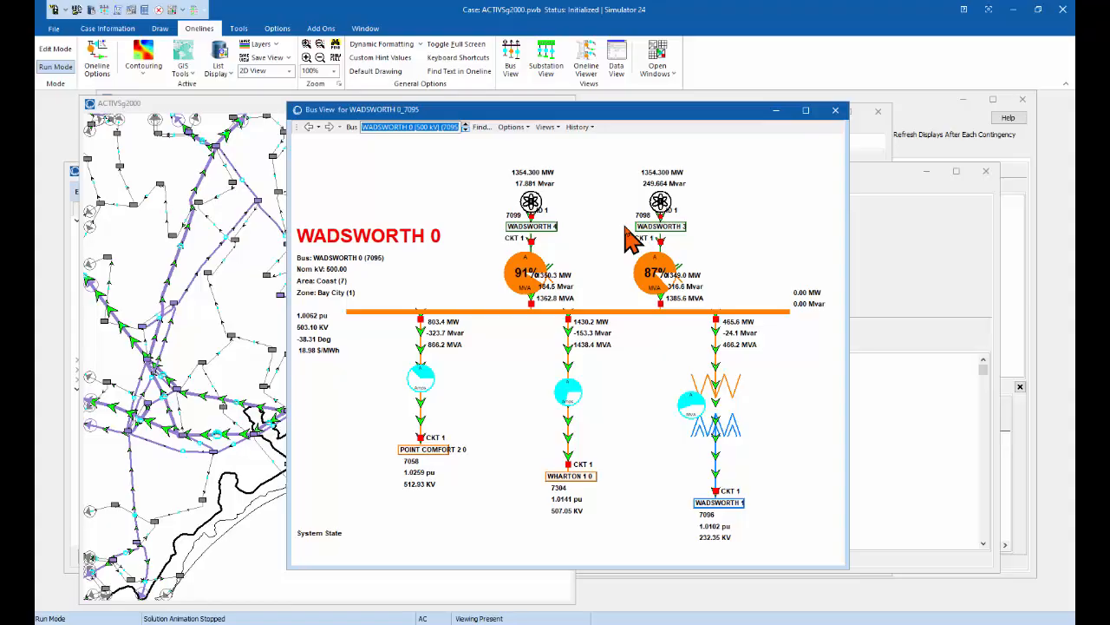
# Step: Open Transient Stability Analysis and run the simulation for the Double Wadsworth Drop contingency
pyautogui.click(321, 29)
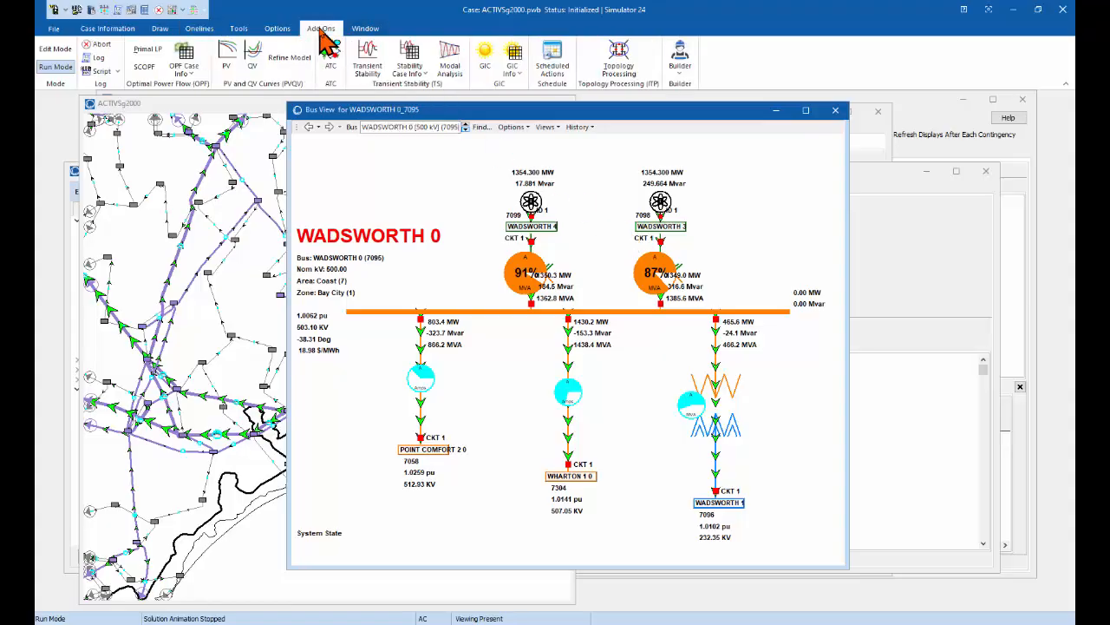
pyautogui.click(369, 70)
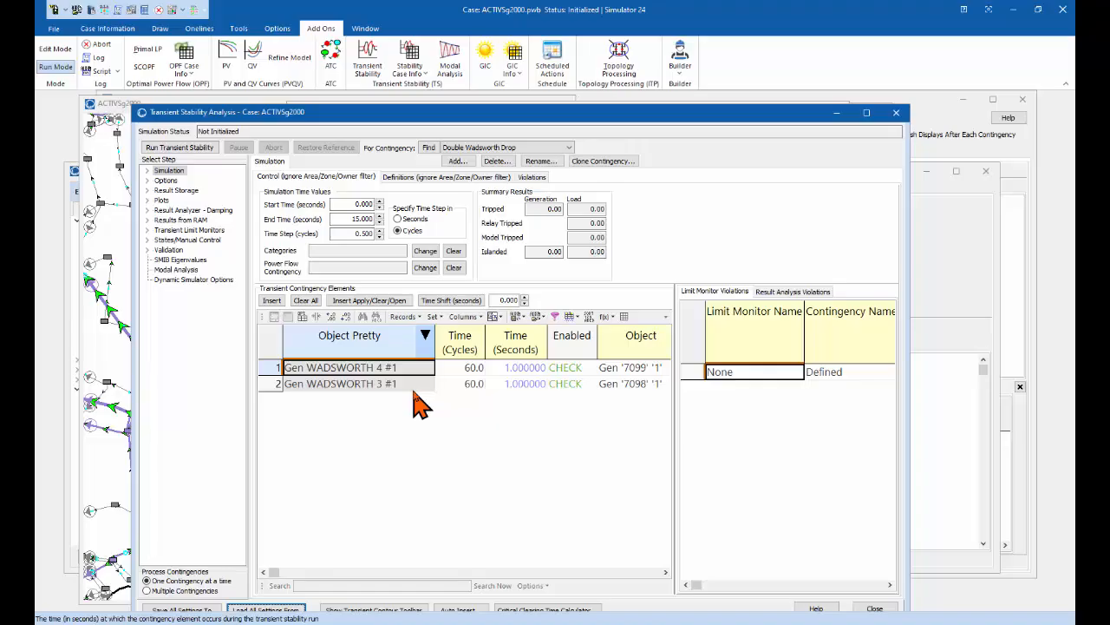
pyautogui.click(185, 148)
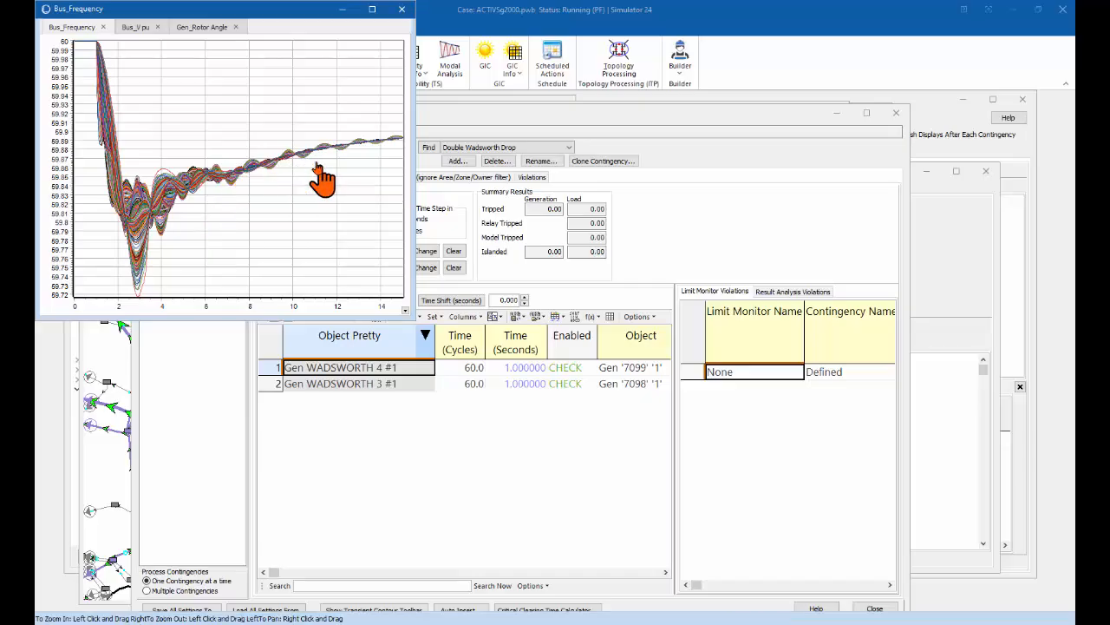
# Step: Review the Bus_V pu and Gen_Rotor Angle plots, and close the plot window
pyautogui.click(137, 29)
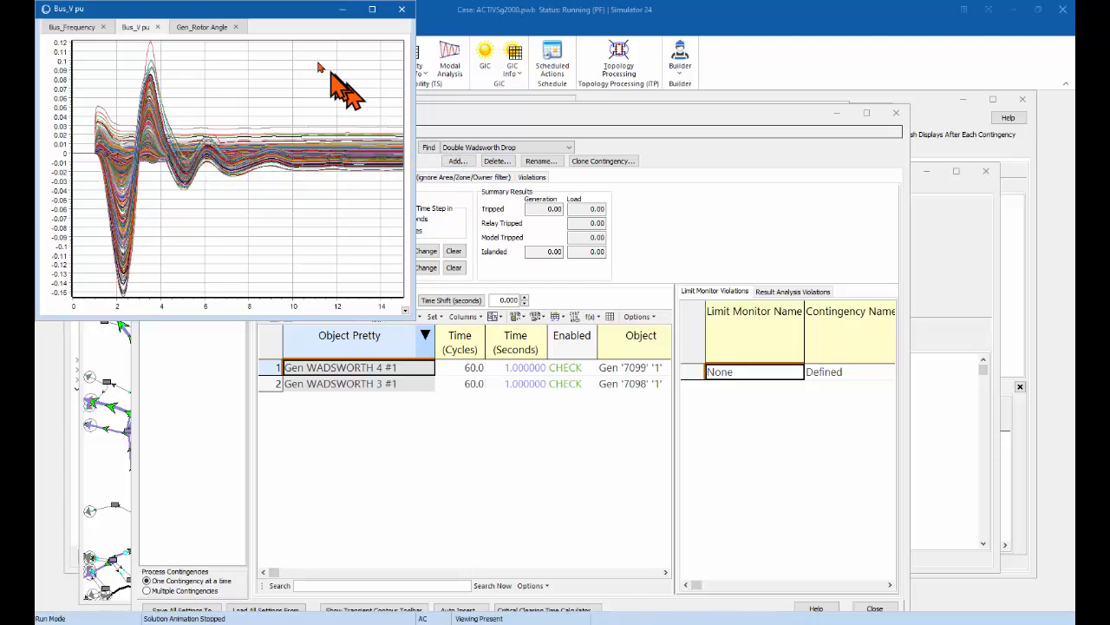
pyautogui.click(207, 29)
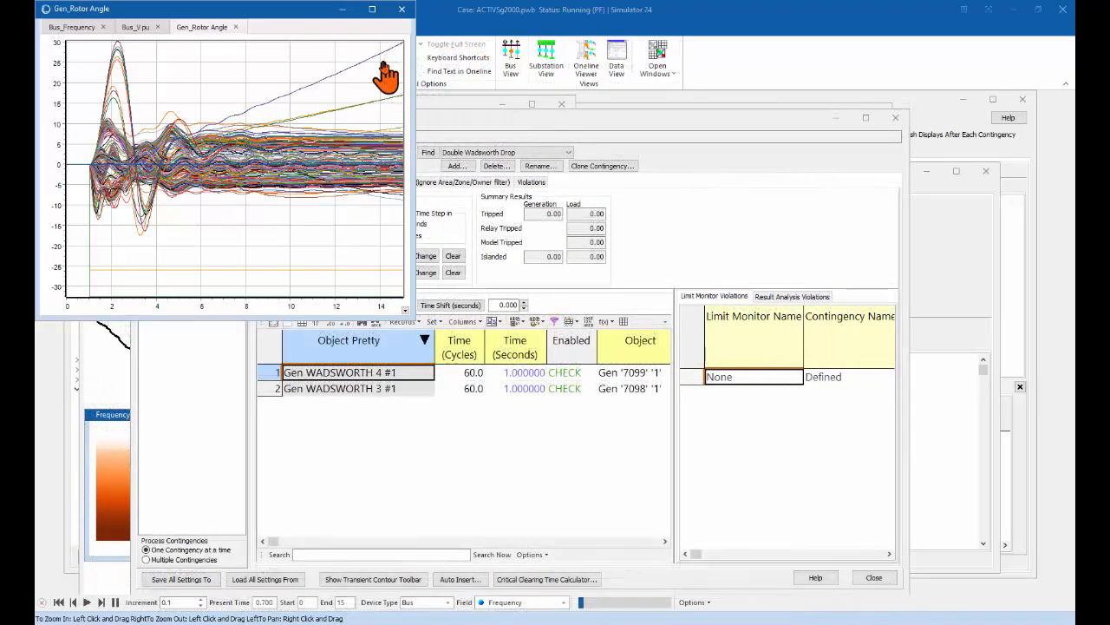
pyautogui.click(402, 11)
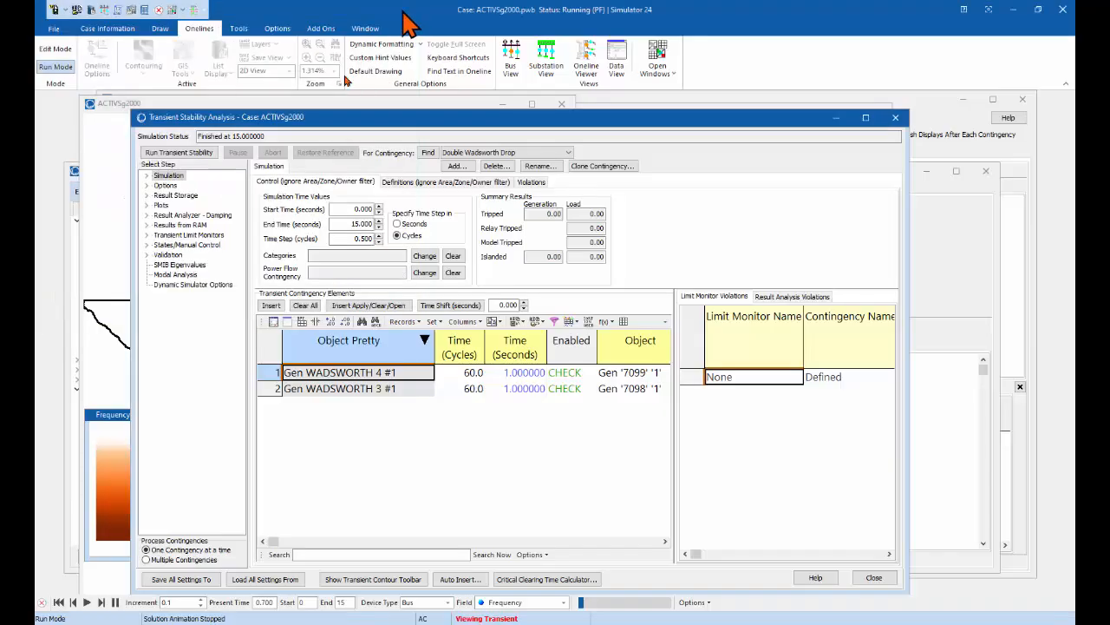
# Step: Bring the ACTIVSg2000 oneline forward and animate the transient stability frequency contour from the present time
pyautogui.click(117, 269)
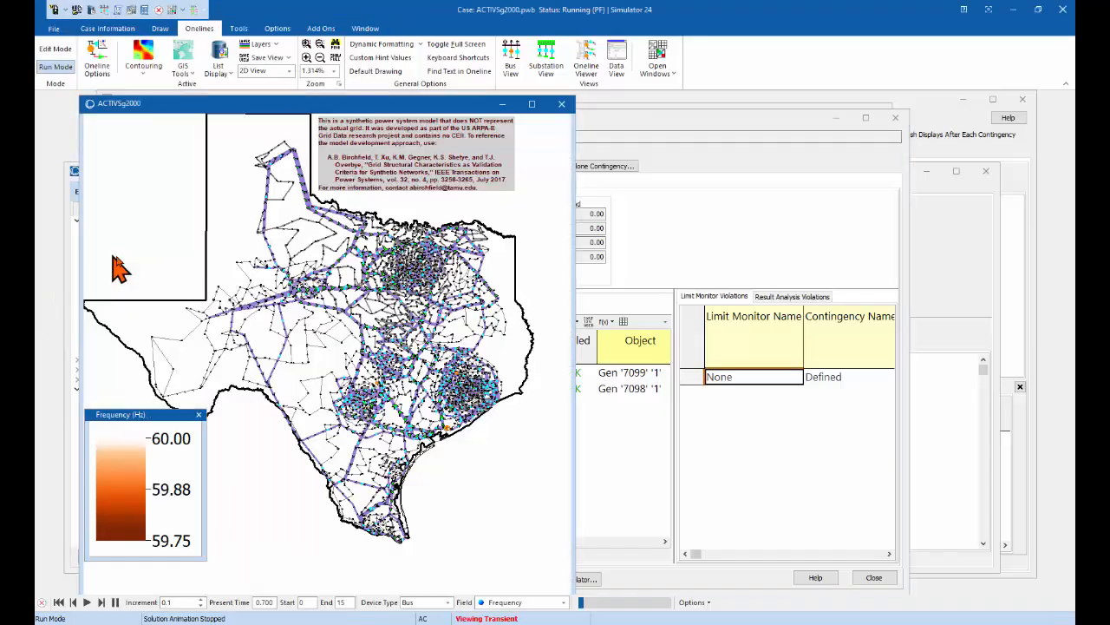
pyautogui.click(86, 602)
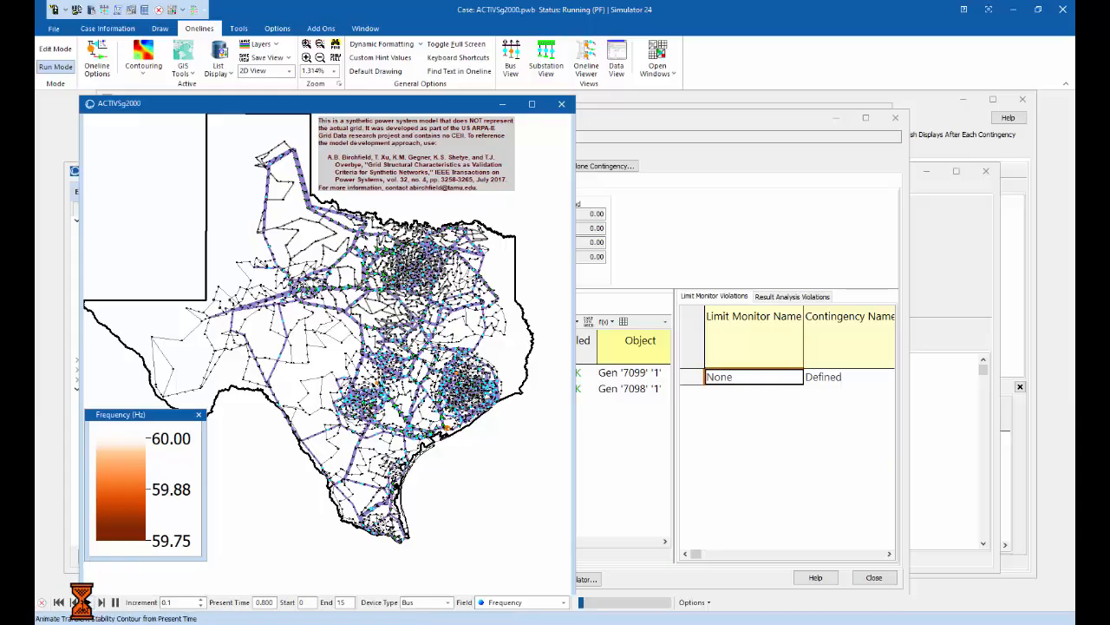